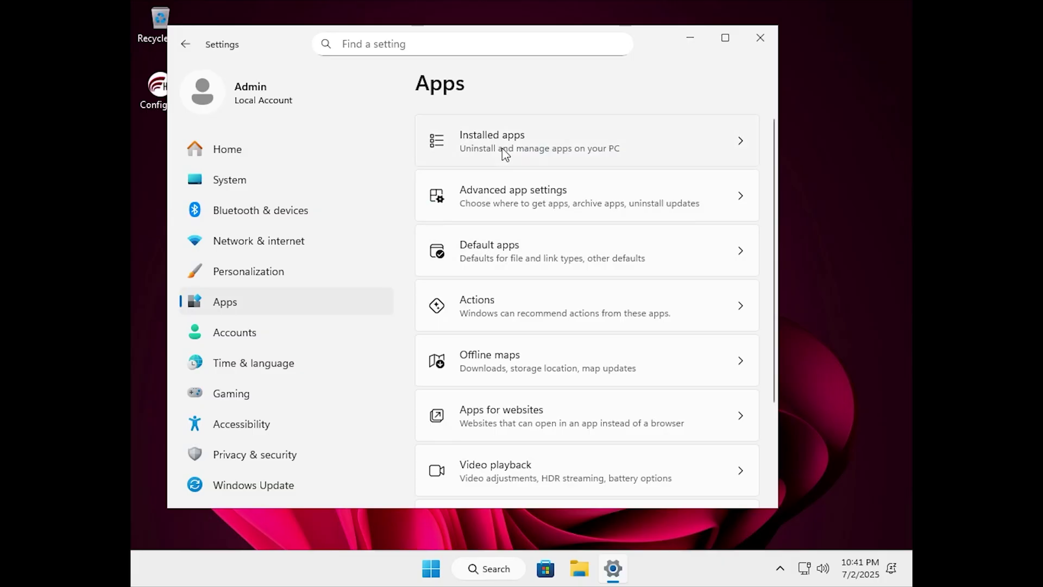
Open the Installed apps card in Settings > Apps
{"action": "left_click", "coordinate": [505, 142]}
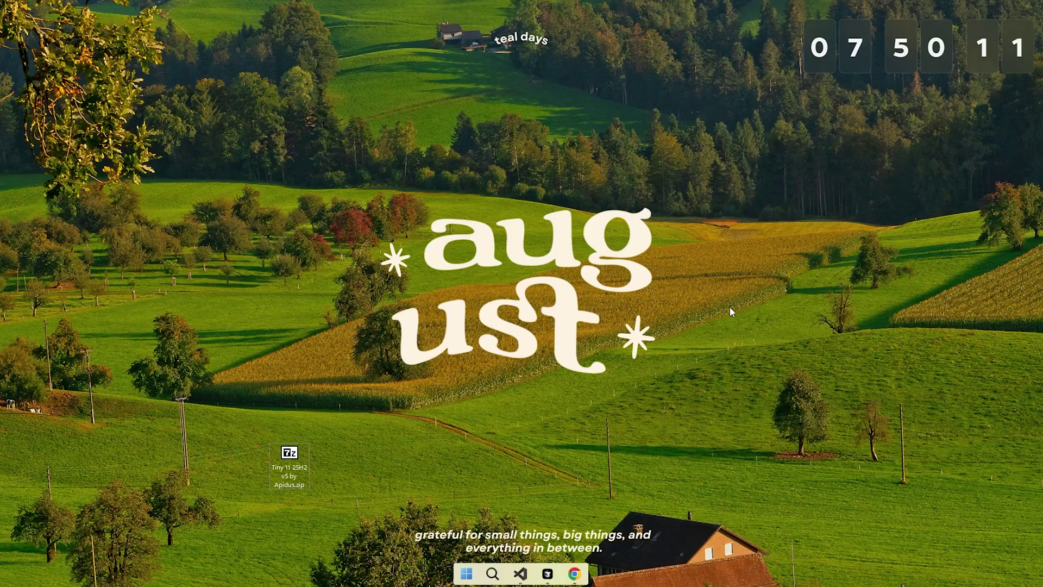
Move the clock widget aside and open the Tiny 11 25H2 v4 by HT folder, centred on screen
{"action": "left_click_drag", "start_coordinate": [846, 57], "coordinate": [190, 80]}
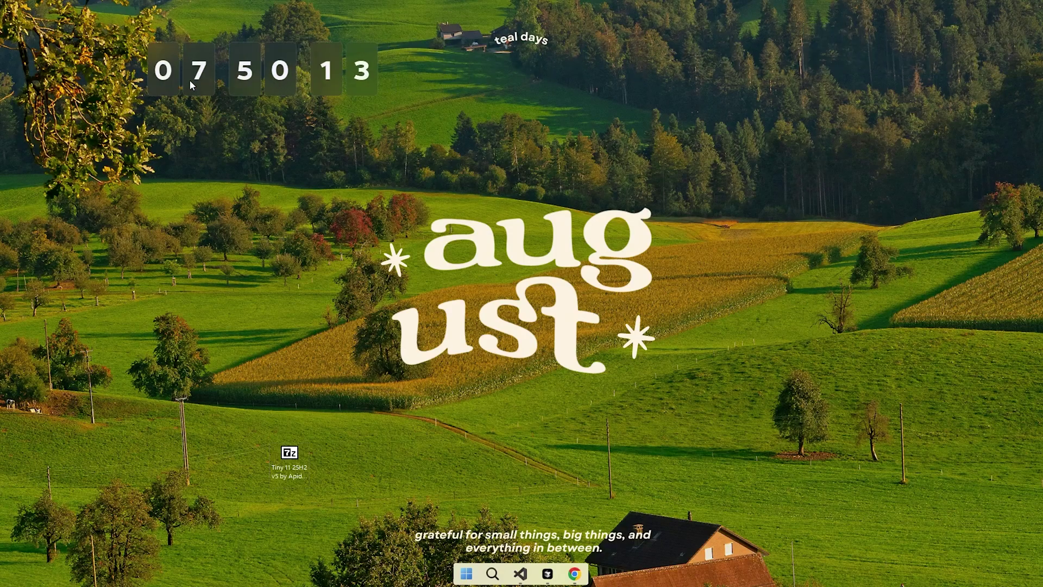
{"action": "left_click_drag", "start_coordinate": [281, 87], "coordinate": [881, 524]}
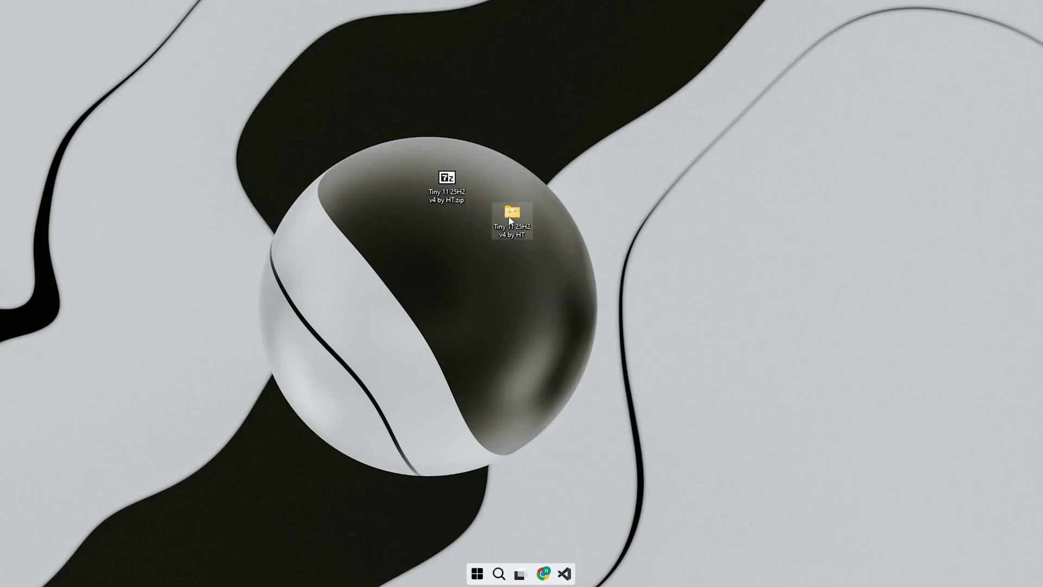
{"action": "double_click", "coordinate": [511, 218]}
{"action": "left_click_drag", "start_coordinate": [606, 236], "coordinate": [516, 129]}
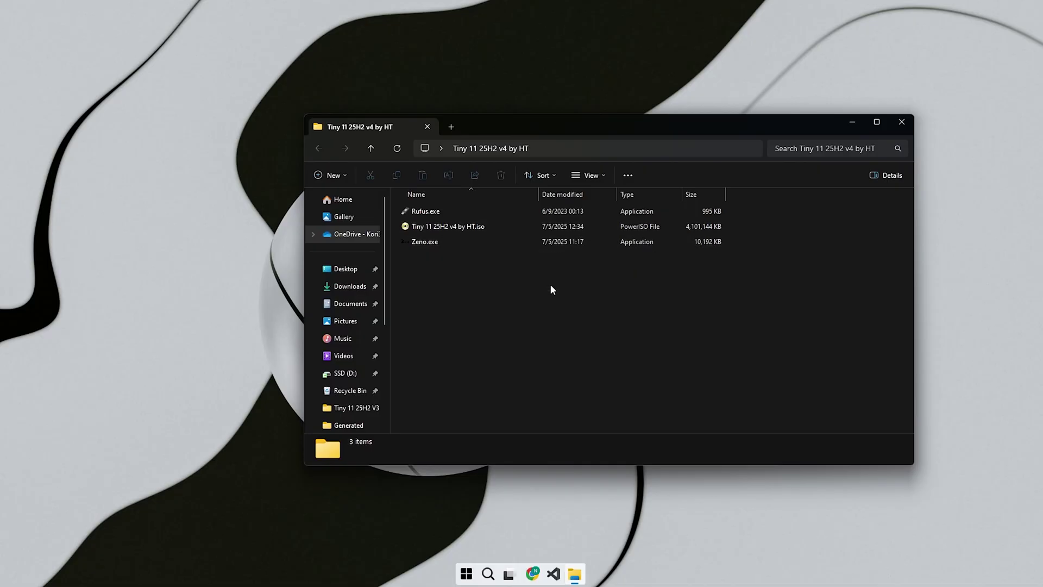
Launch Zeno.exe and select Desktop > Tiny 11 25H2 v4 by HT > Tiny 11 25H2 v4 by HT.iso as the ISO
{"action": "double_click", "coordinate": [442, 239]}
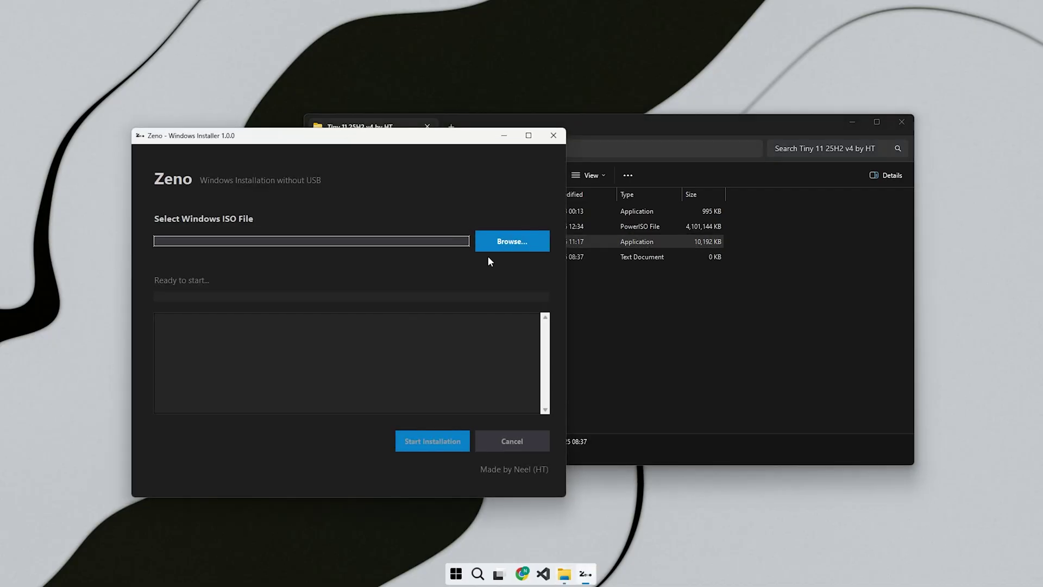
{"action": "left_click", "coordinate": [505, 246]}
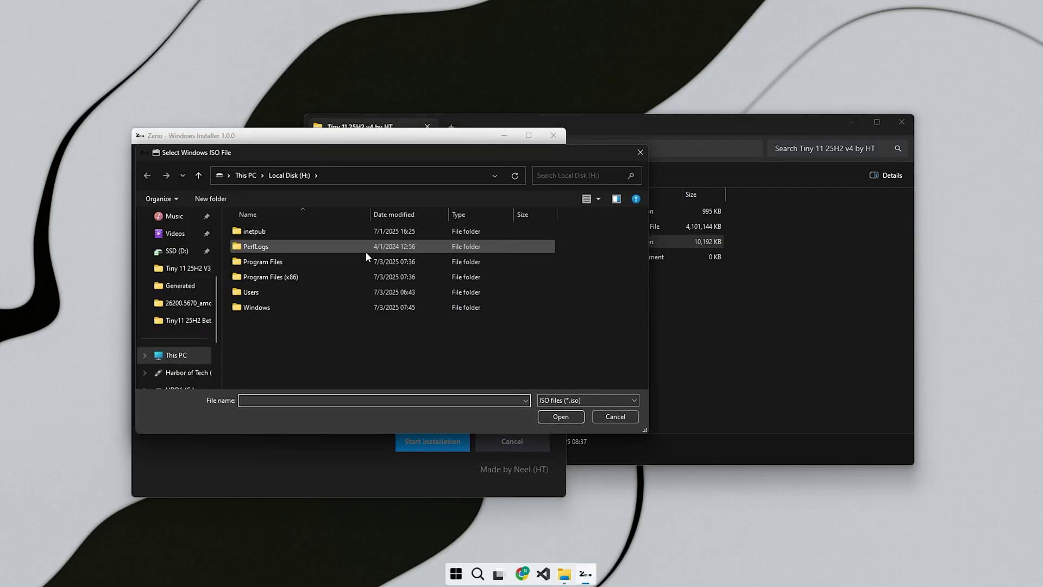
{"action": "left_click", "coordinate": [183, 292]}
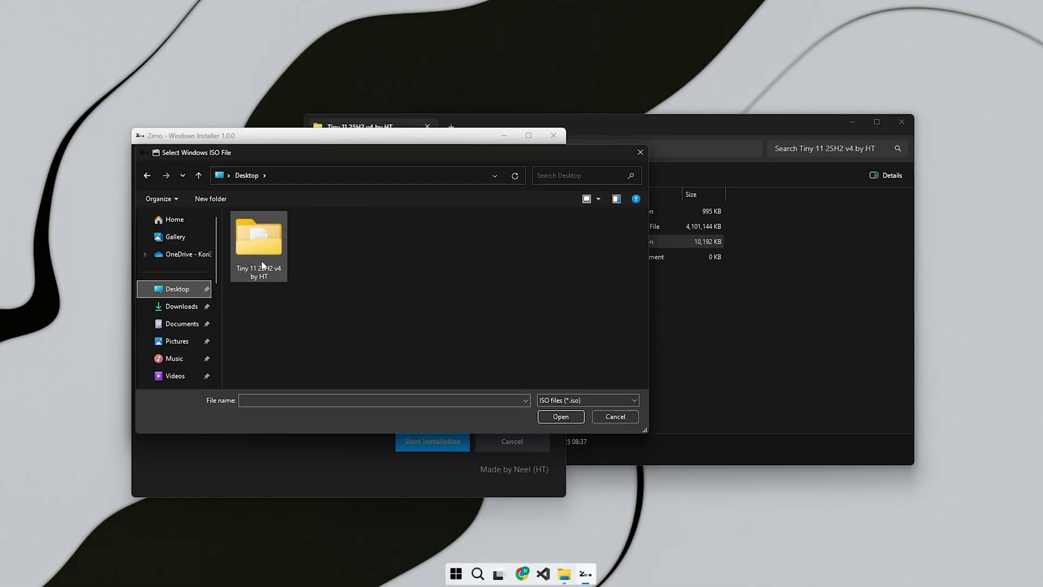
{"action": "double_click", "coordinate": [258, 239]}
{"action": "double_click", "coordinate": [290, 239]}
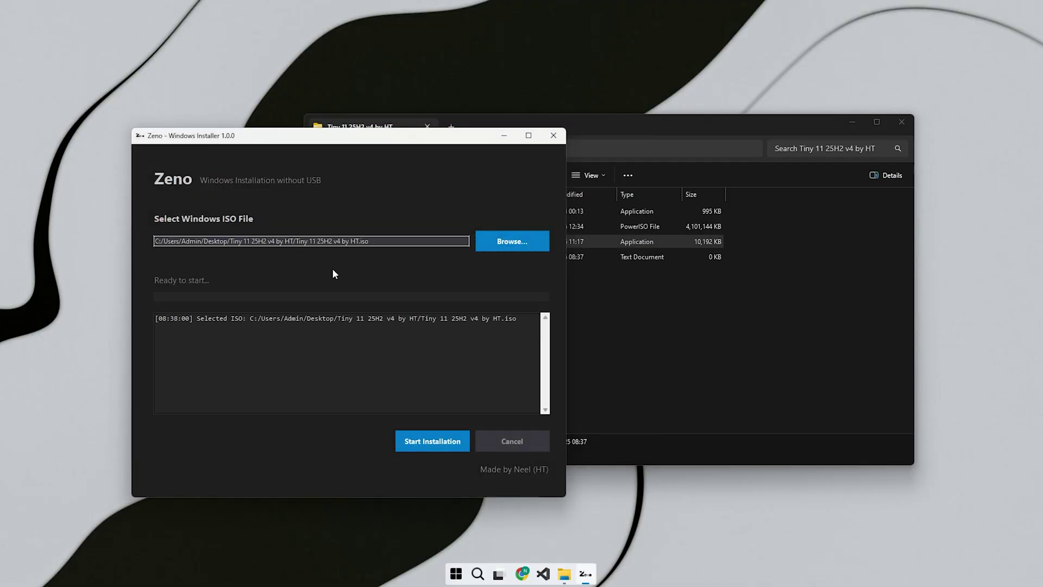
Start the installation and pick Local Disk (H:) under This PC in the folder picker
{"action": "left_click", "coordinate": [435, 443]}
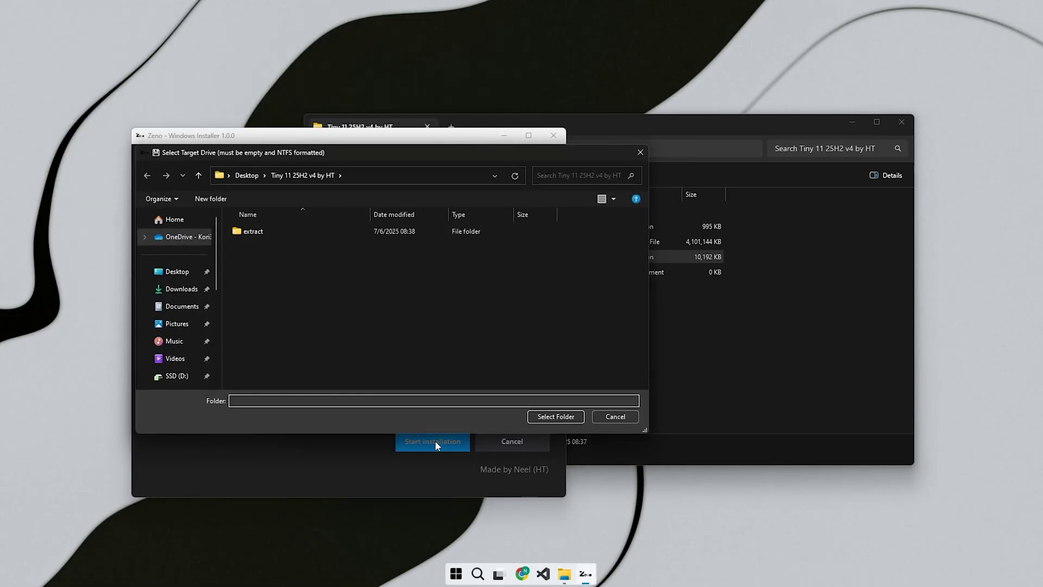
{"action": "scroll", "coordinate": [217, 331], "scroll_direction": "down", "scroll_amount": 5}
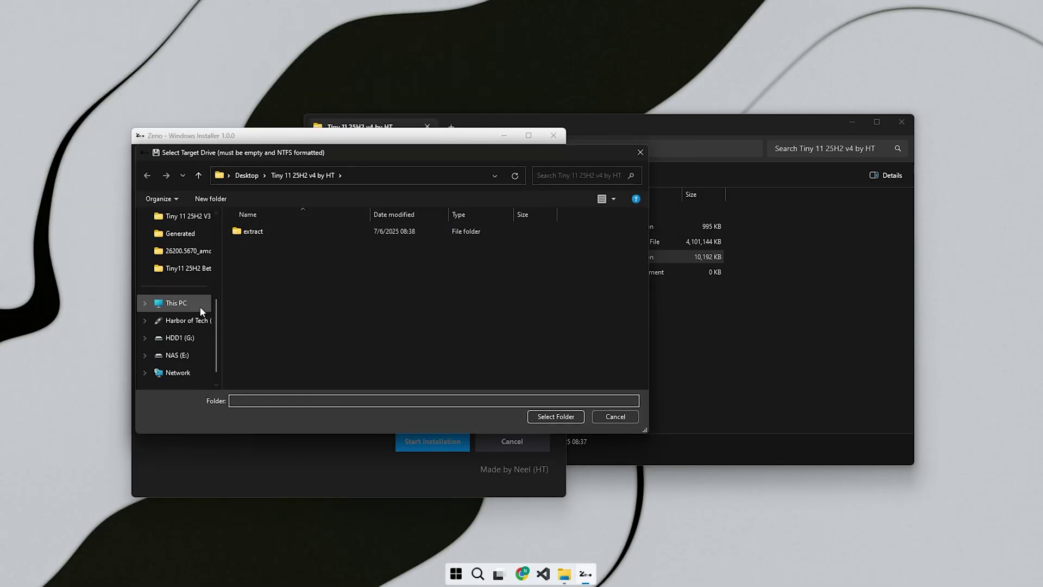
{"action": "left_click", "coordinate": [200, 308]}
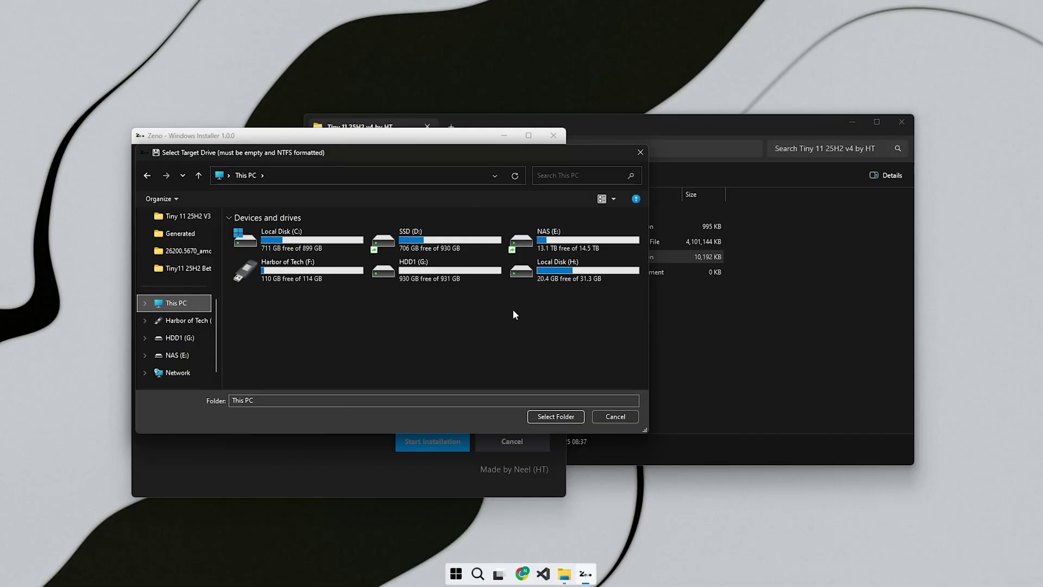
{"action": "left_click", "coordinate": [535, 272]}
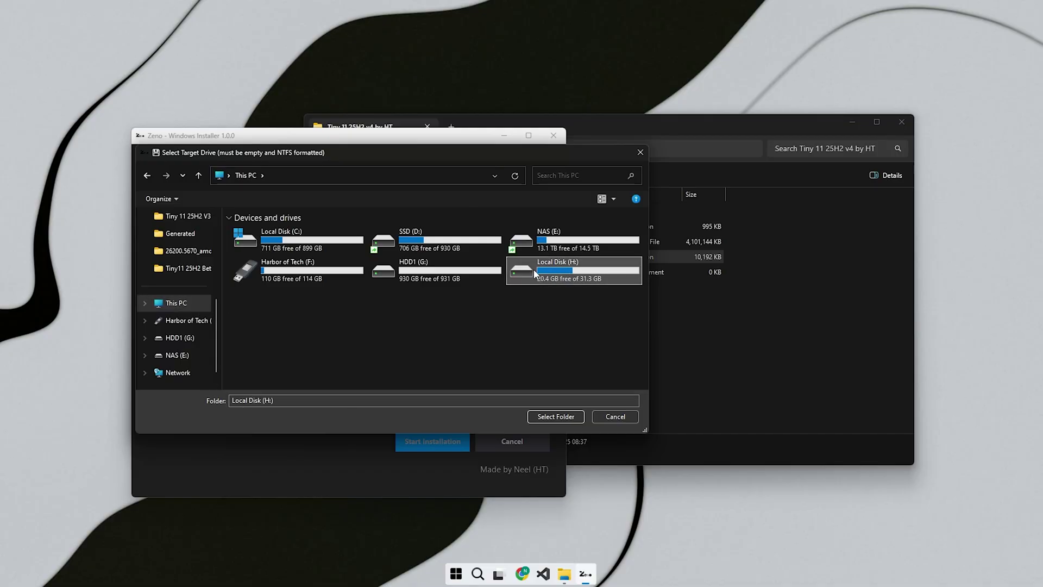
Format Local Disk (H:) as NTFS and confirm it as the install target
{"action": "right_click", "coordinate": [559, 272]}
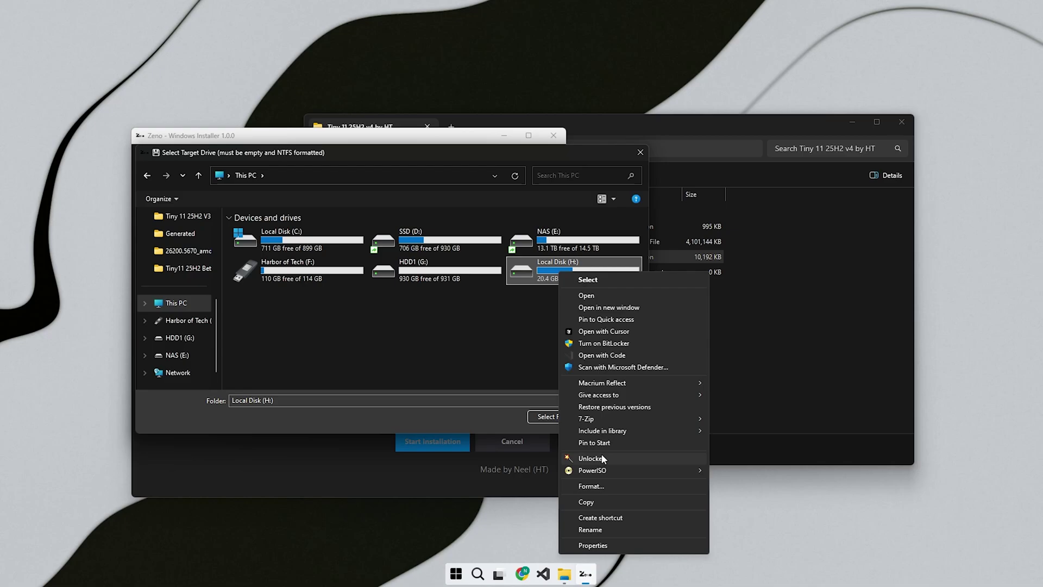
{"action": "left_click", "coordinate": [601, 485]}
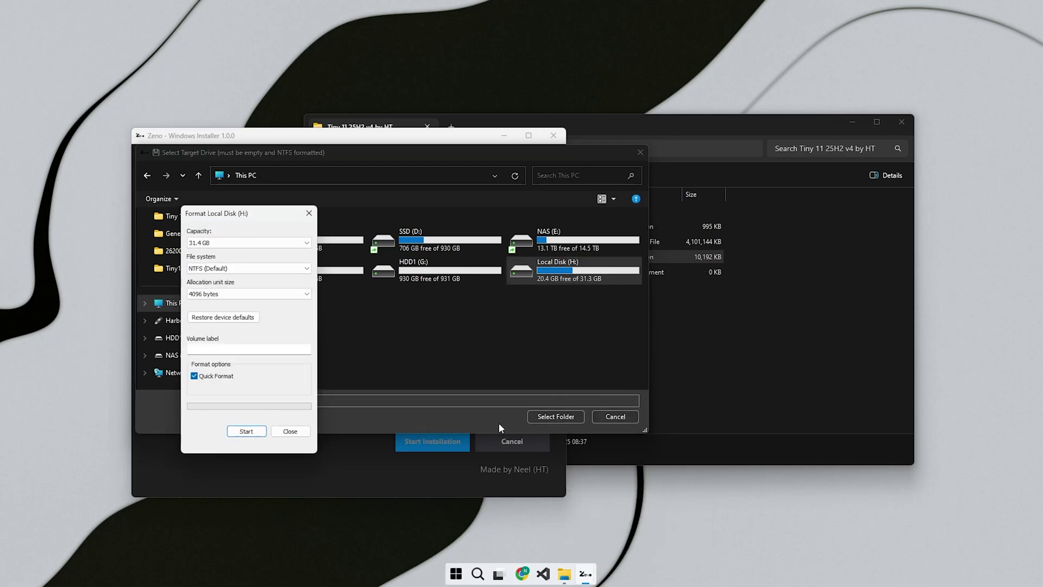
{"action": "left_click", "coordinate": [246, 431]}
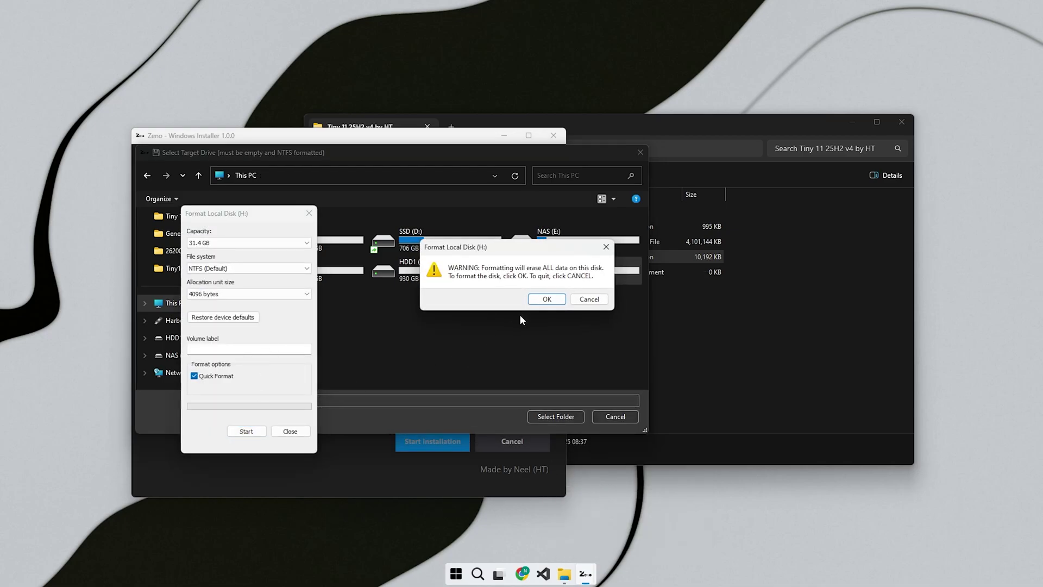
{"action": "left_click", "coordinate": [545, 300]}
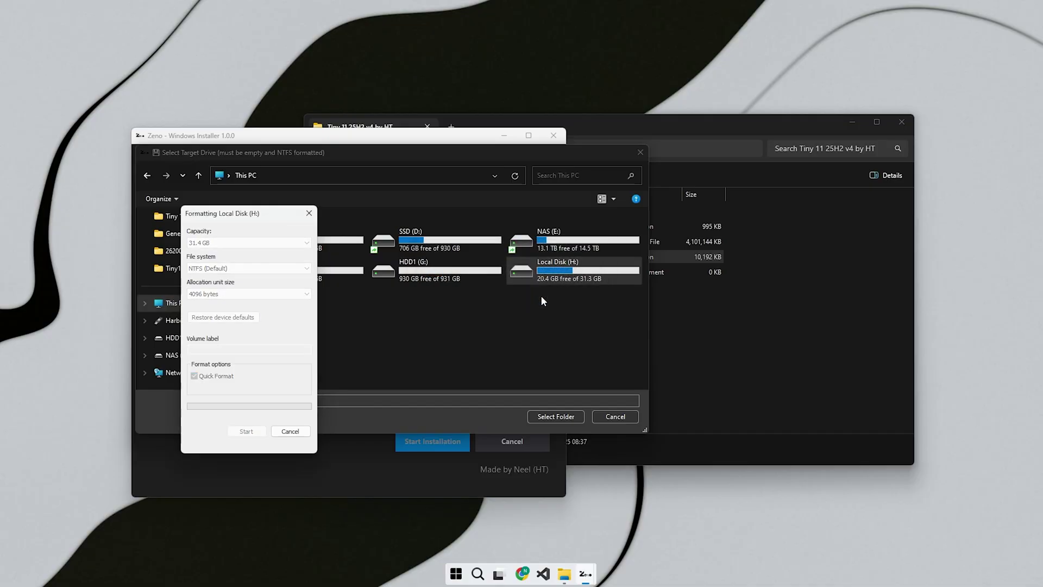
{"action": "left_click", "coordinate": [605, 300]}
{"action": "left_click", "coordinate": [587, 296]}
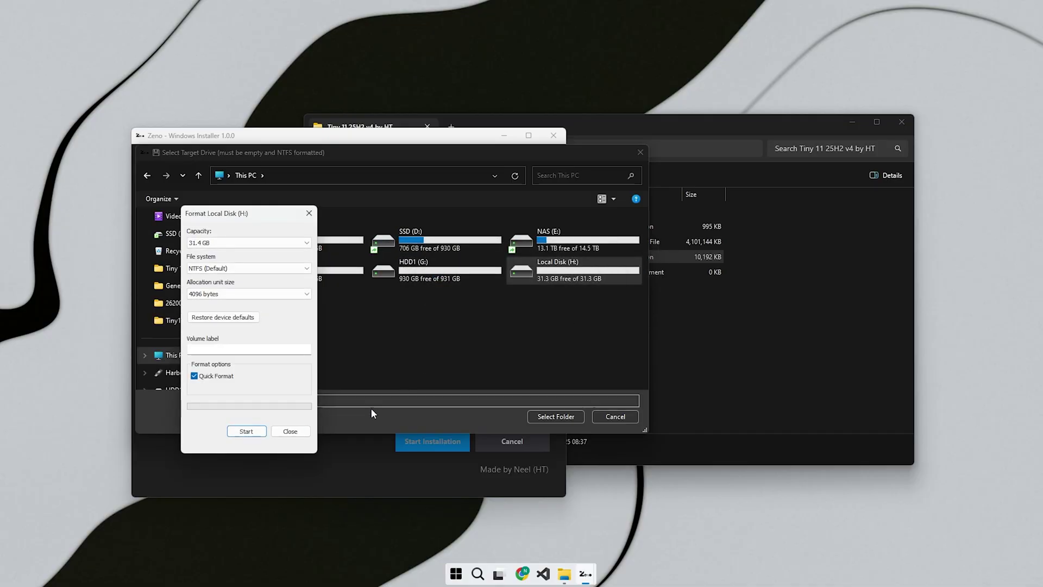
{"action": "left_click", "coordinate": [290, 431]}
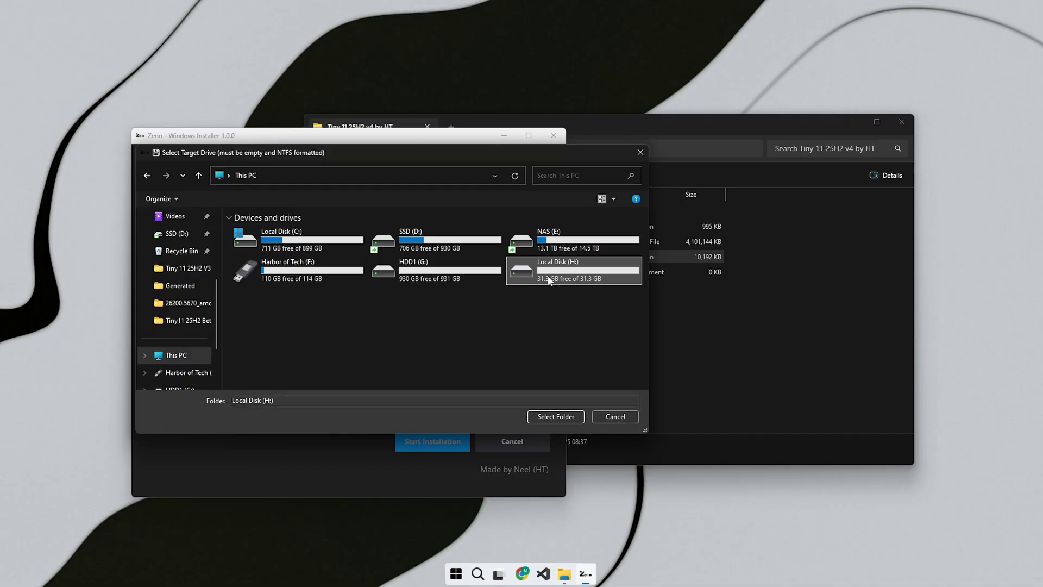
{"action": "left_click", "coordinate": [555, 416]}
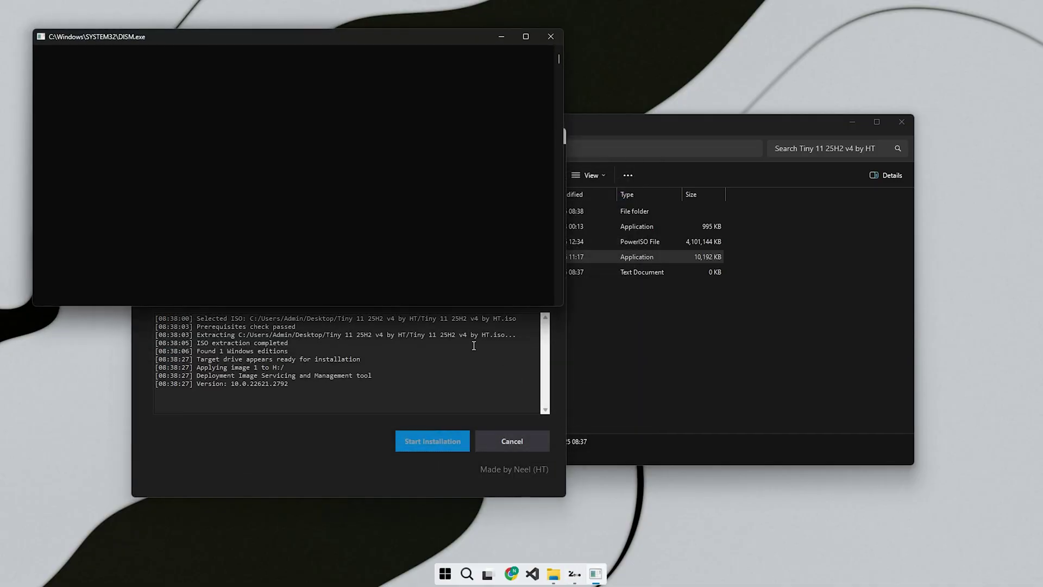
Bring Zeno forward, wait for the image to apply to H:, and dismiss the success message
{"action": "left_click", "coordinate": [474, 346]}
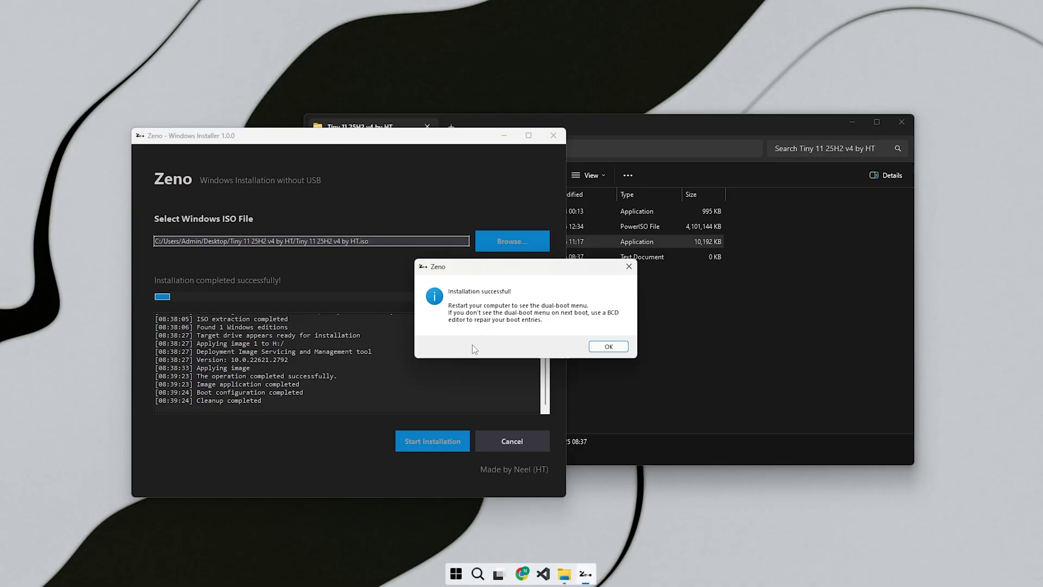
{"action": "left_click", "coordinate": [609, 347]}
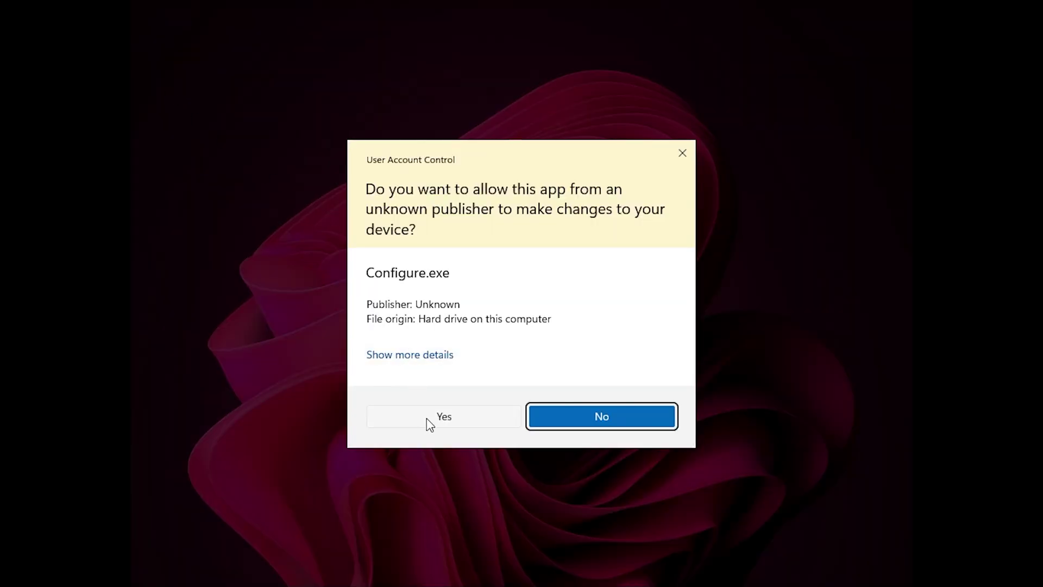
Approve Configure's admin prompt, raise the Toolbox window, and enable Compression
{"action": "left_click", "coordinate": [427, 418]}
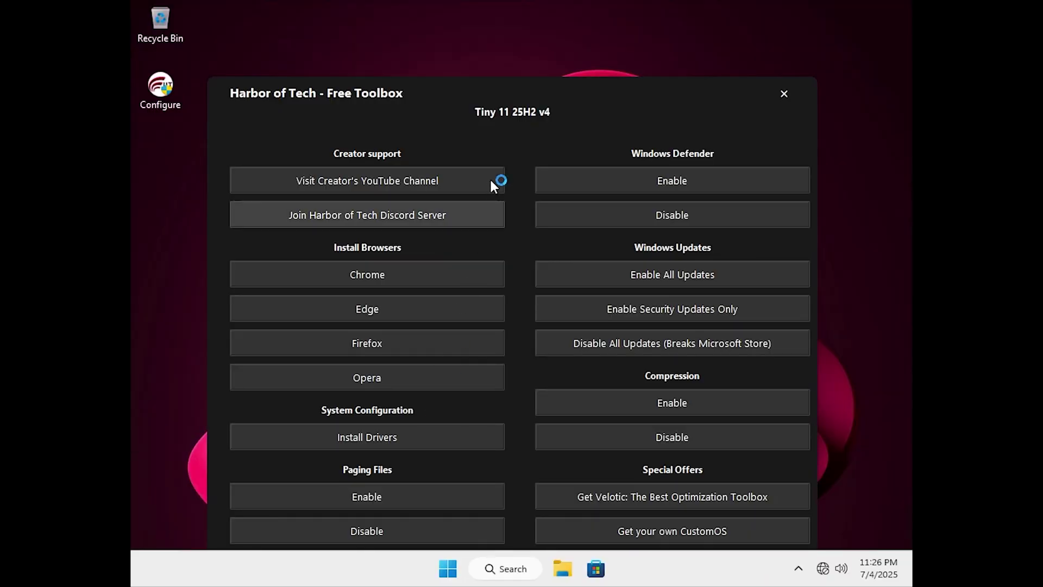
{"action": "left_click_drag", "start_coordinate": [520, 103], "coordinate": [524, 35]}
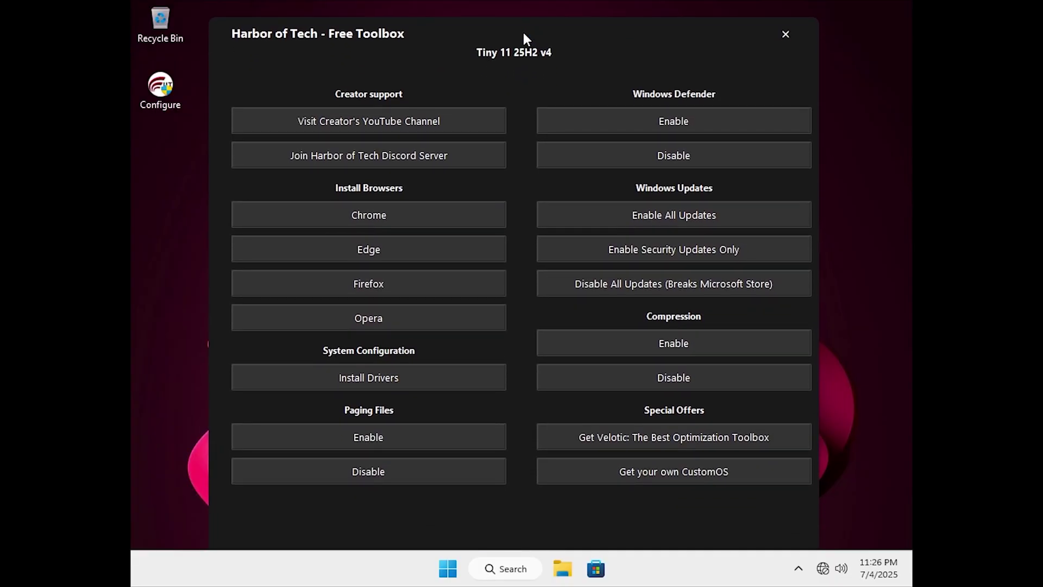
{"action": "left_click", "coordinate": [644, 349]}
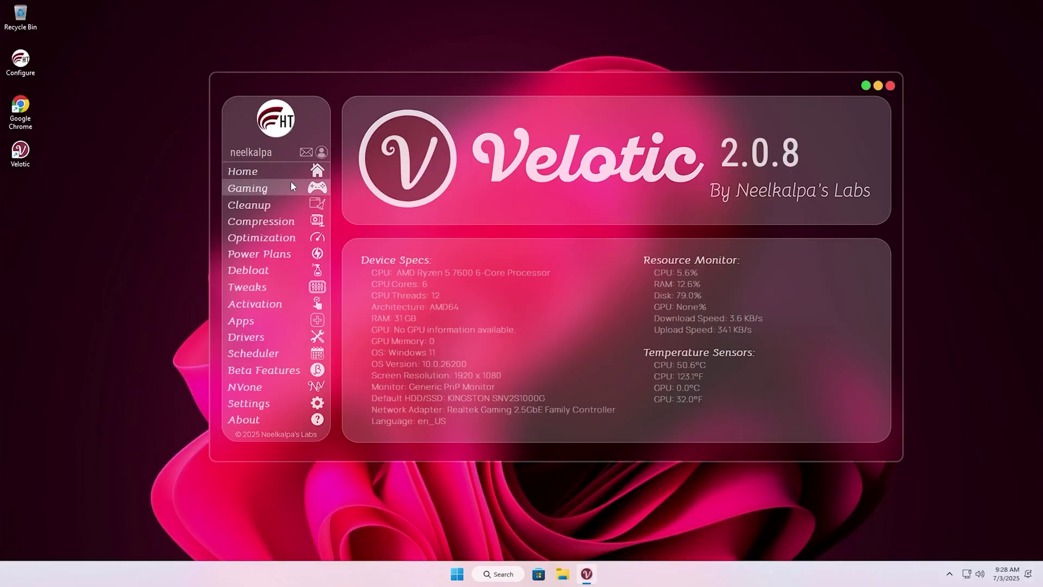
Open Velotic's Gaming page and page forward through the game list
{"action": "left_click", "coordinate": [292, 184]}
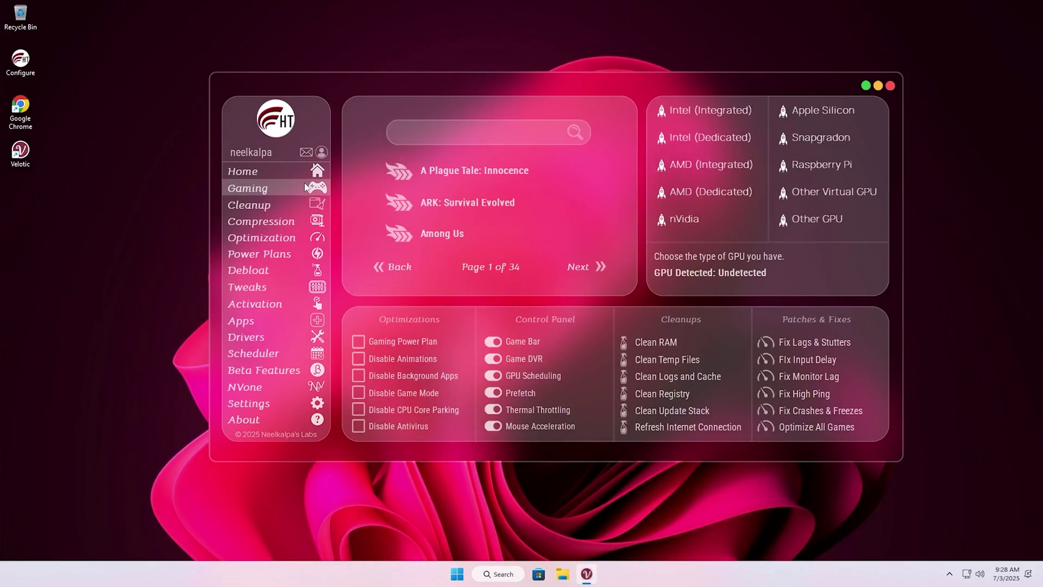
{"action": "left_click", "coordinate": [598, 266]}
{"action": "left_click", "coordinate": [597, 266]}
{"action": "left_click", "coordinate": [598, 266]}
{"action": "left_click", "coordinate": [597, 266]}
Search the games for GTA, view the next results page, then go to Apps
{"action": "left_click", "coordinate": [501, 139]}
{"action": "type", "text": "G"}
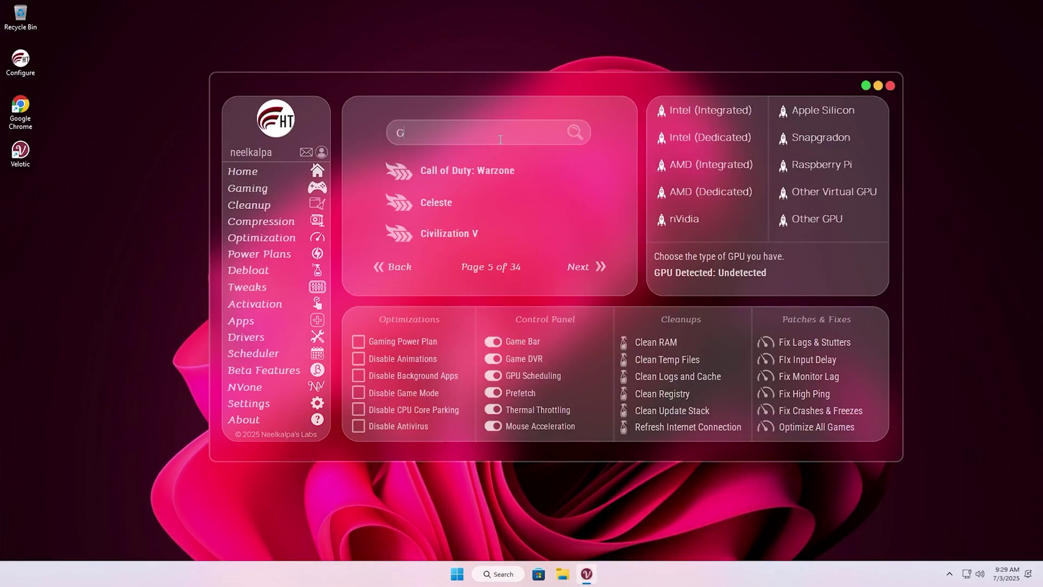
{"action": "type", "text": "TA"}
{"action": "left_click", "coordinate": [575, 133]}
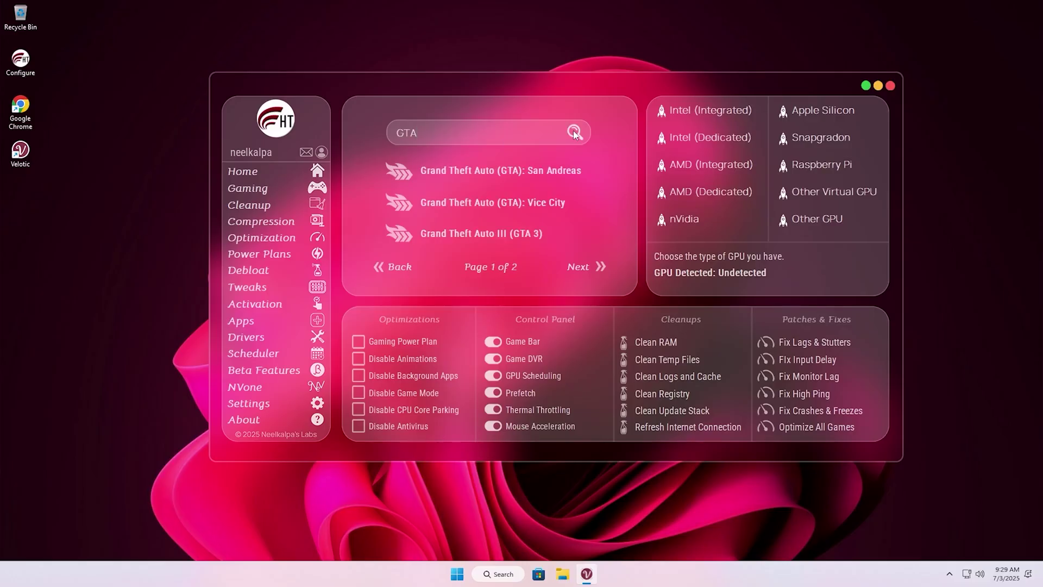
{"action": "left_click", "coordinate": [601, 266]}
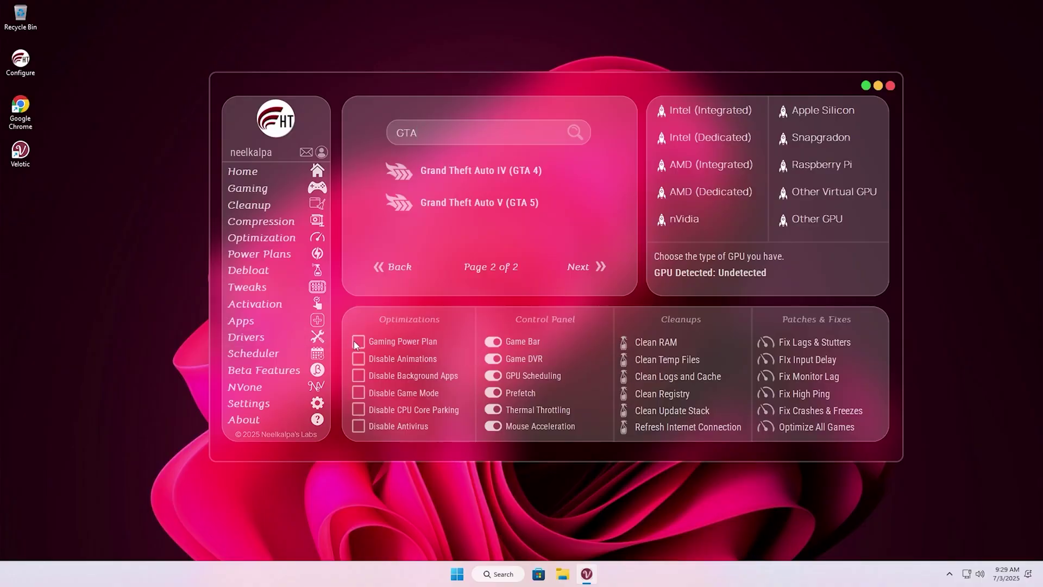
{"action": "left_click", "coordinate": [233, 319]}
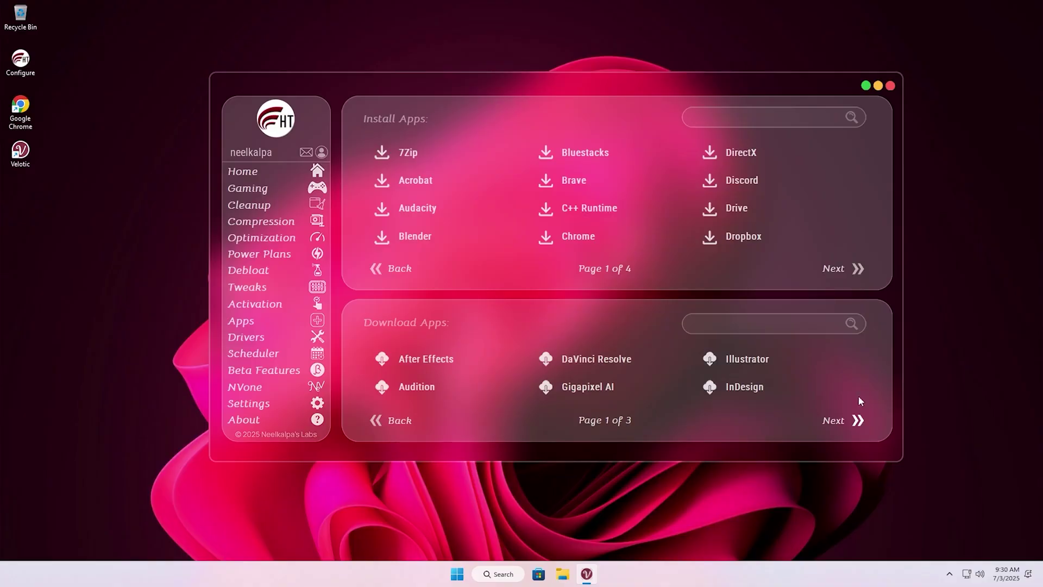
Page through the installable apps and enable startup auto-clean for DNS Cache and User Temp
{"action": "left_click", "coordinate": [859, 272]}
{"action": "left_click", "coordinate": [859, 272]}
{"action": "left_click", "coordinate": [859, 272]}
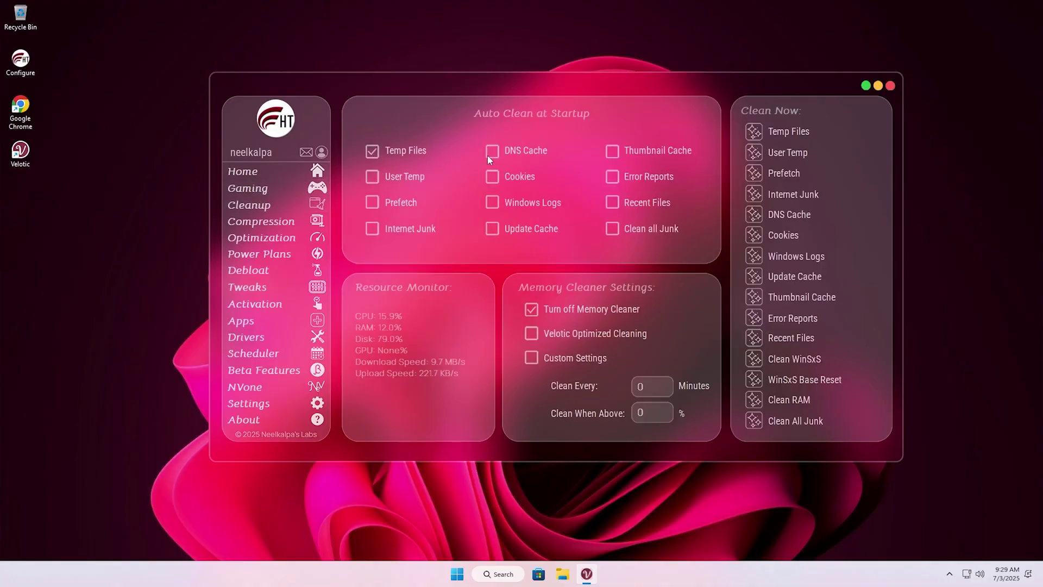
{"action": "left_click", "coordinate": [492, 152]}
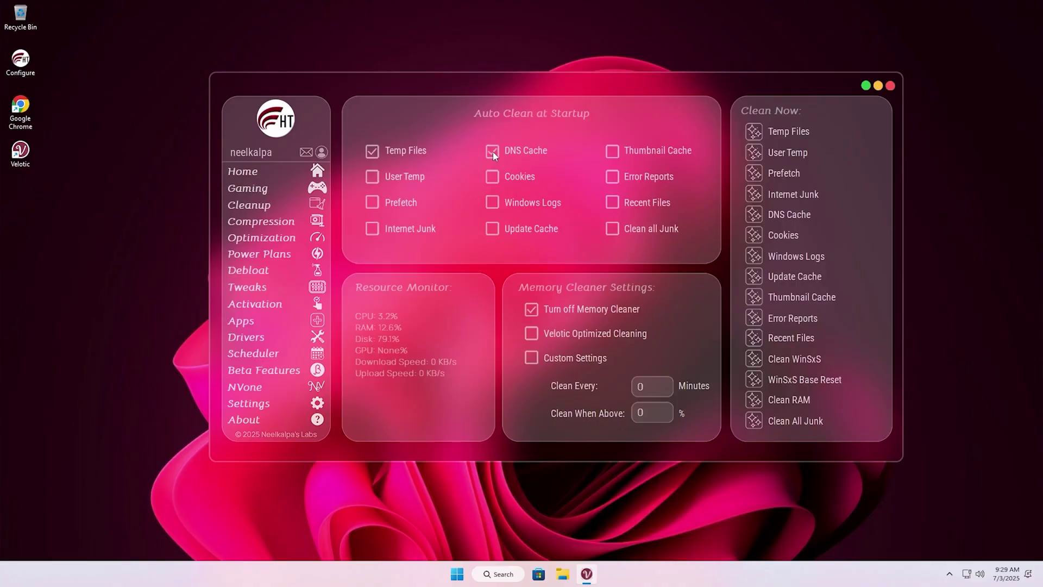
{"action": "left_click", "coordinate": [372, 177]}
Browse the Debloat page's installed apps to the last page, then open Cleanup > Compression
{"action": "left_click", "coordinate": [249, 270]}
{"action": "left_click", "coordinate": [497, 420]}
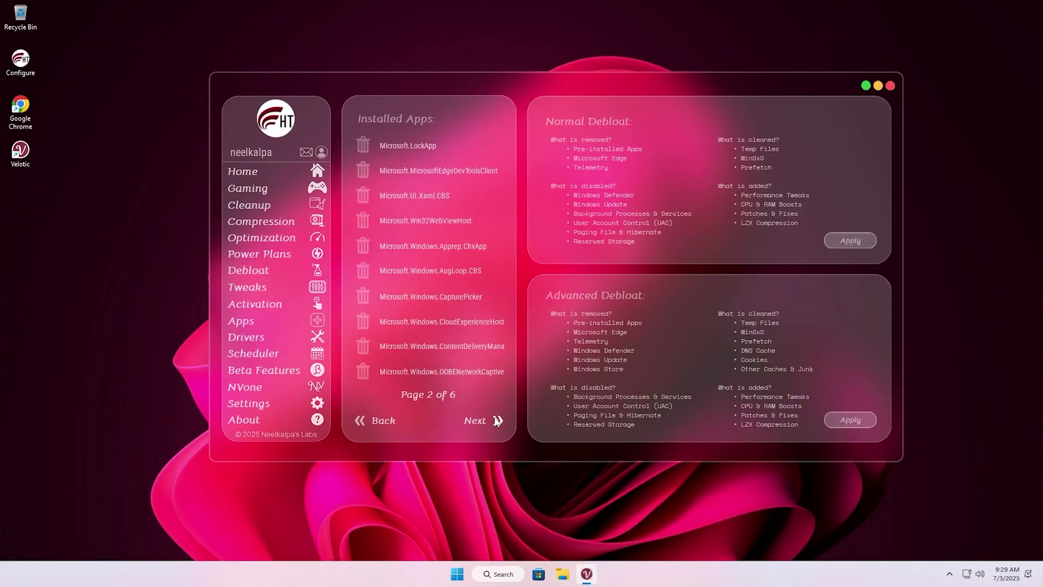
{"action": "left_click", "coordinate": [496, 419]}
{"action": "left_click", "coordinate": [496, 420]}
{"action": "left_click", "coordinate": [497, 421]}
{"action": "left_click", "coordinate": [496, 421]}
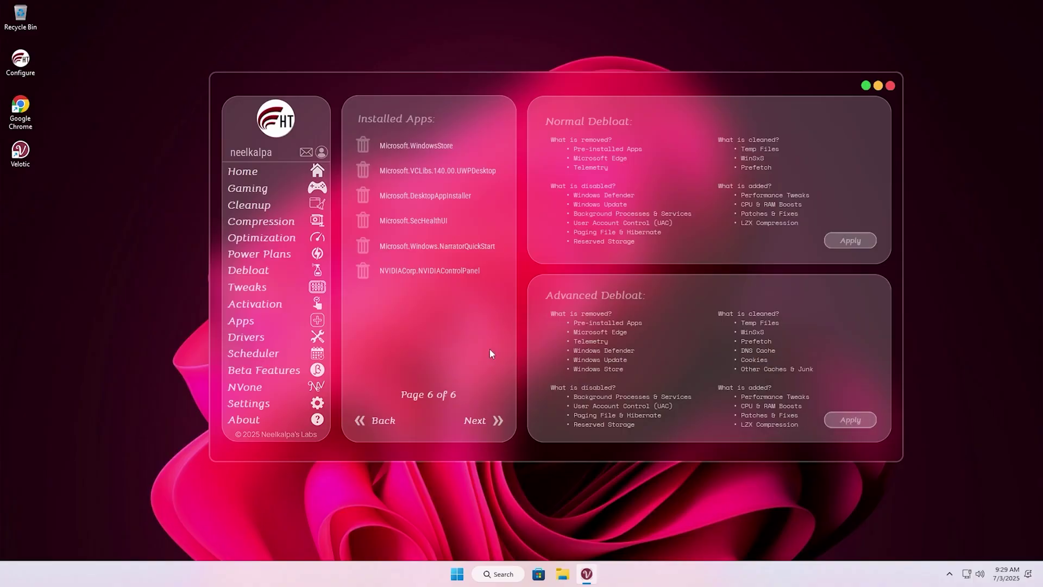
{"action": "left_click", "coordinate": [326, 207]}
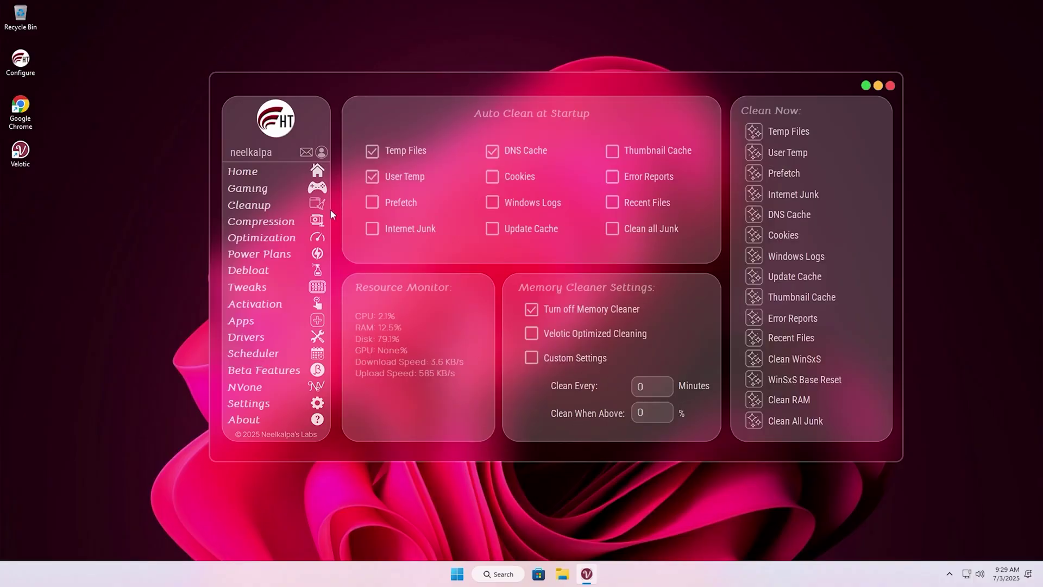
{"action": "left_click", "coordinate": [304, 221]}
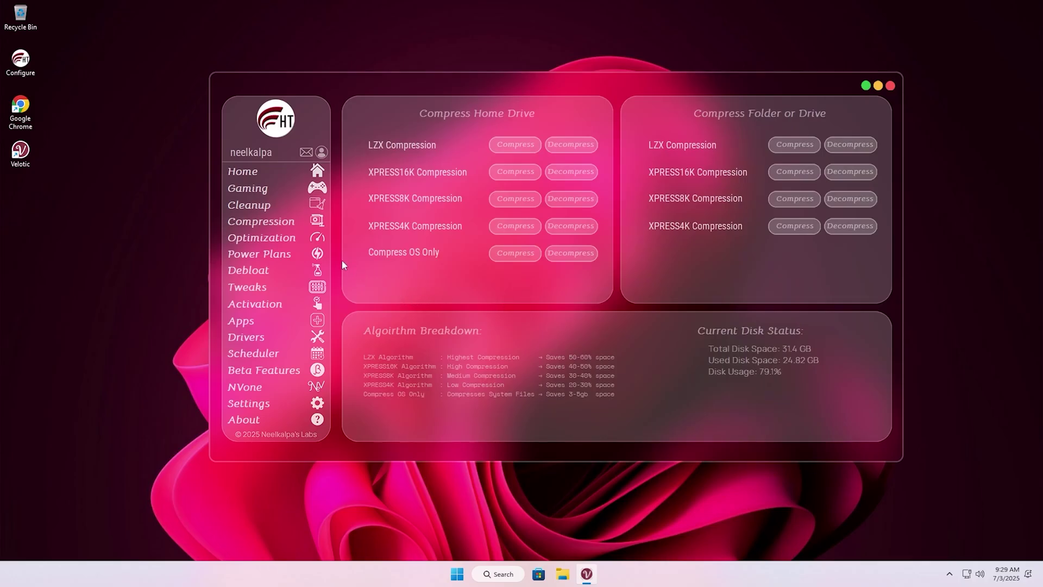
Visit the Optimization and Power Plans pages, then go to Tweaks
{"action": "left_click", "coordinate": [285, 238]}
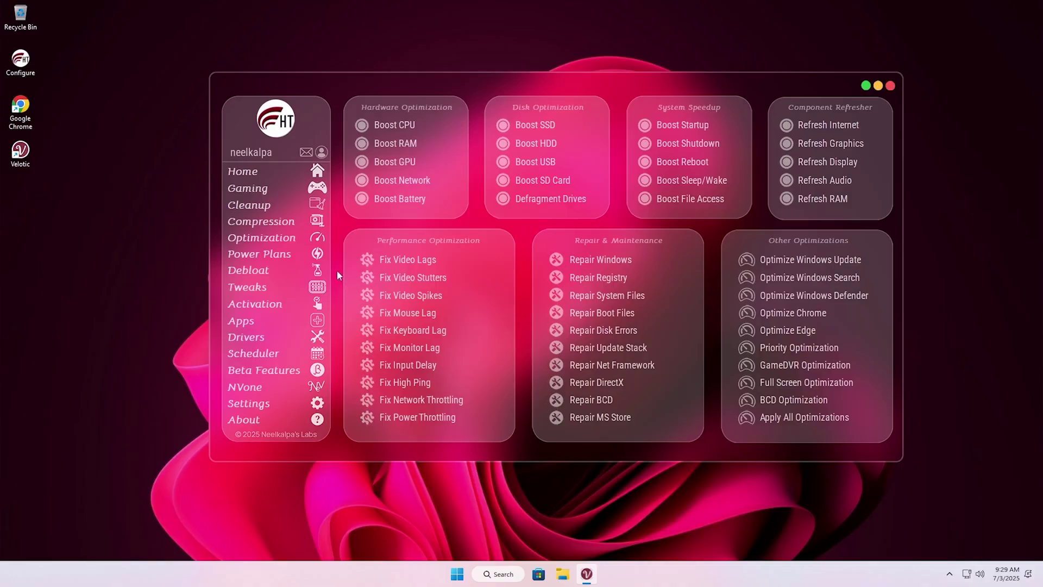
{"action": "left_click", "coordinate": [321, 254]}
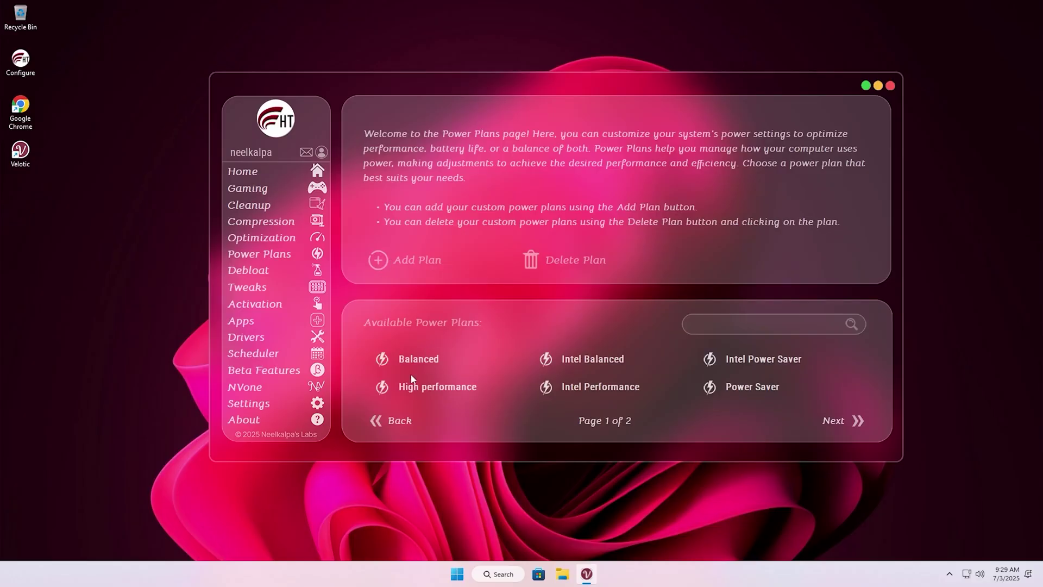
{"action": "left_click", "coordinate": [859, 422]}
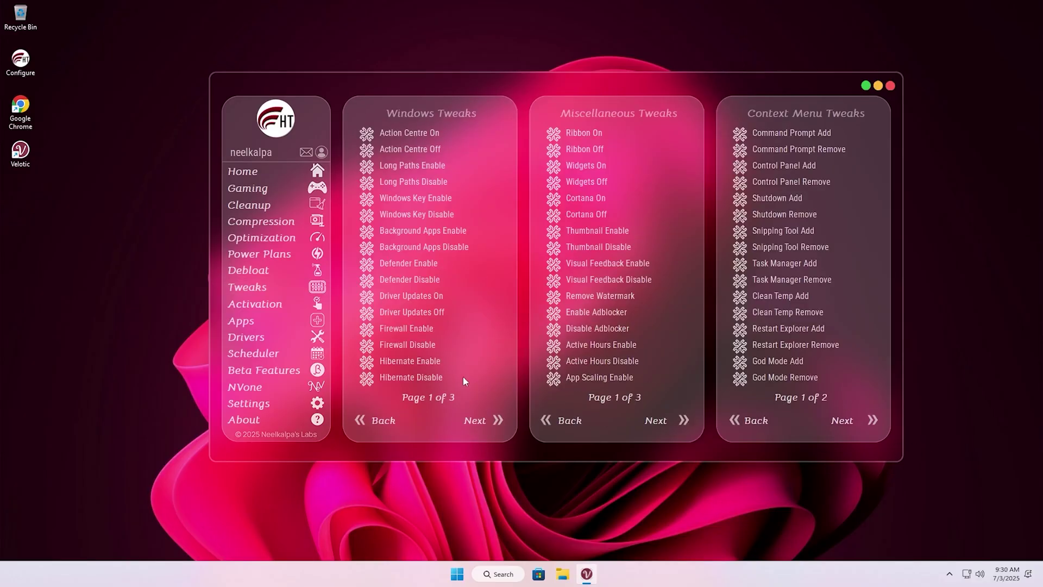
Page the Windows, Miscellaneous and Context Menu tweak lists to their last pages
{"action": "left_click", "coordinate": [498, 420]}
{"action": "left_click", "coordinate": [497, 420]}
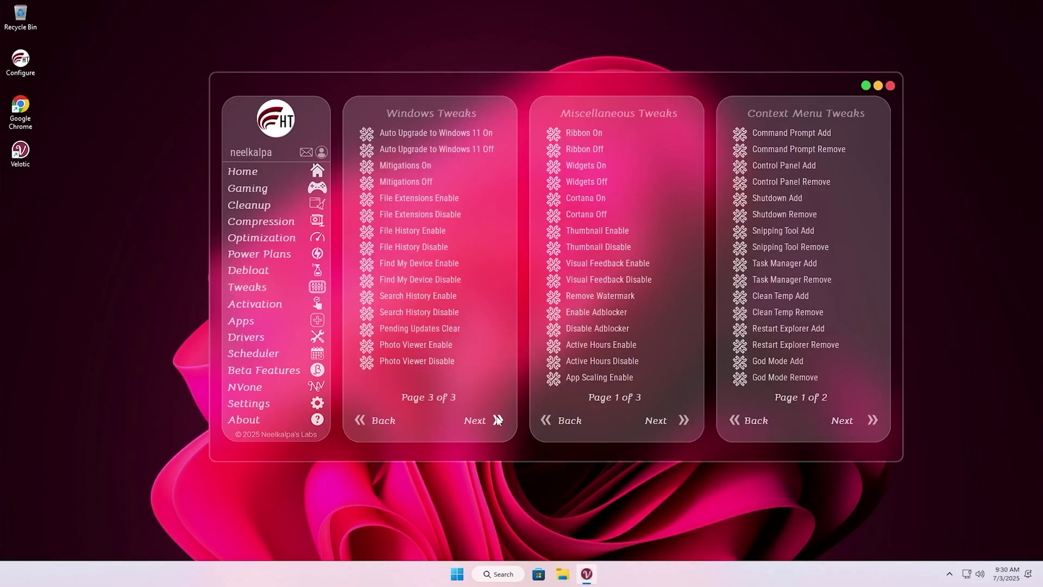
{"action": "left_click", "coordinate": [691, 421]}
{"action": "left_click", "coordinate": [692, 420]}
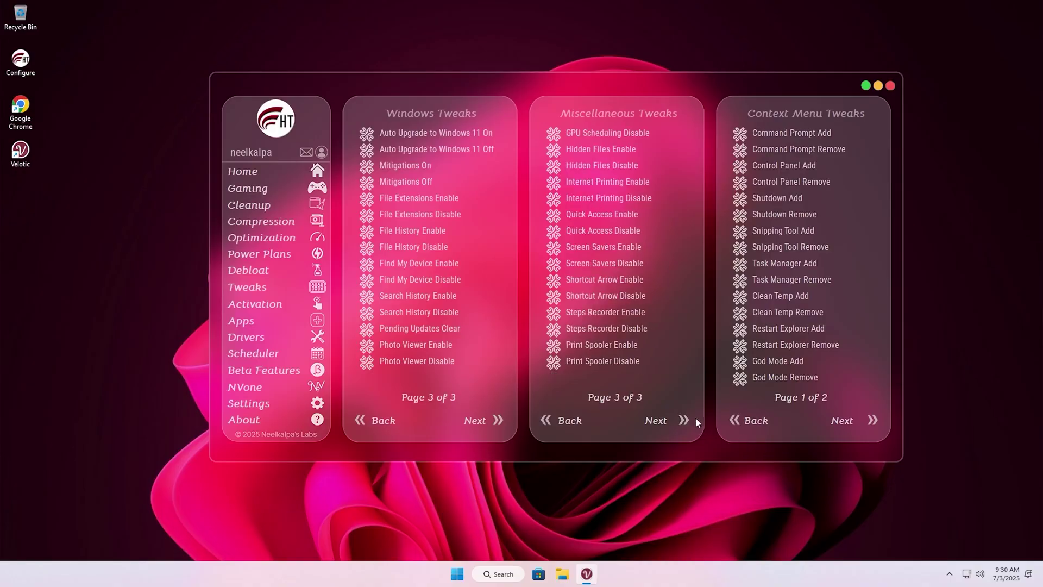
{"action": "left_click", "coordinate": [868, 421]}
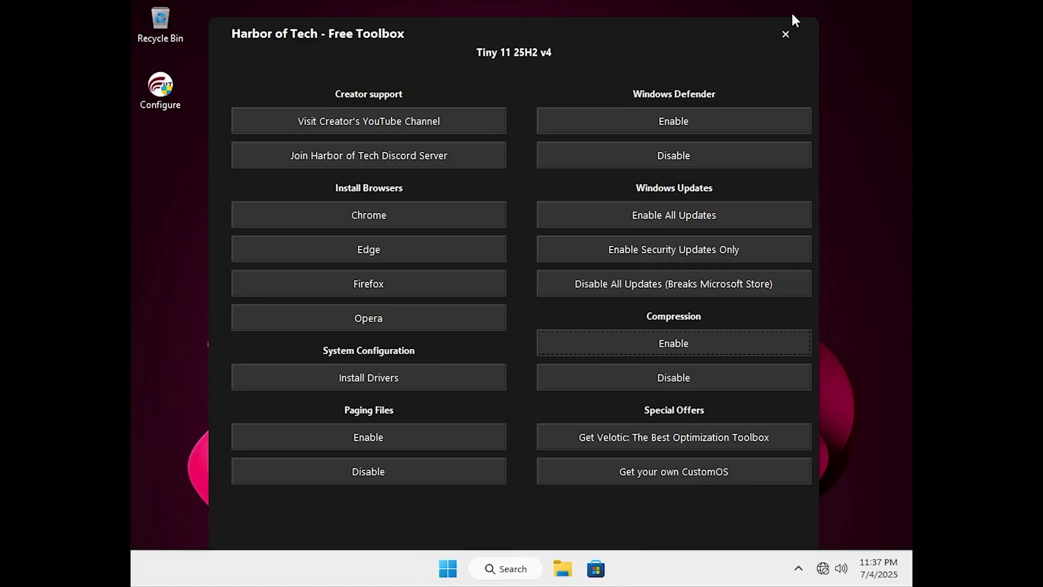
Close the toolbox and view Local Disk (C:) Properties from This PC in File Explorer
{"action": "left_click", "coordinate": [784, 31]}
{"action": "left_click", "coordinate": [563, 568]}
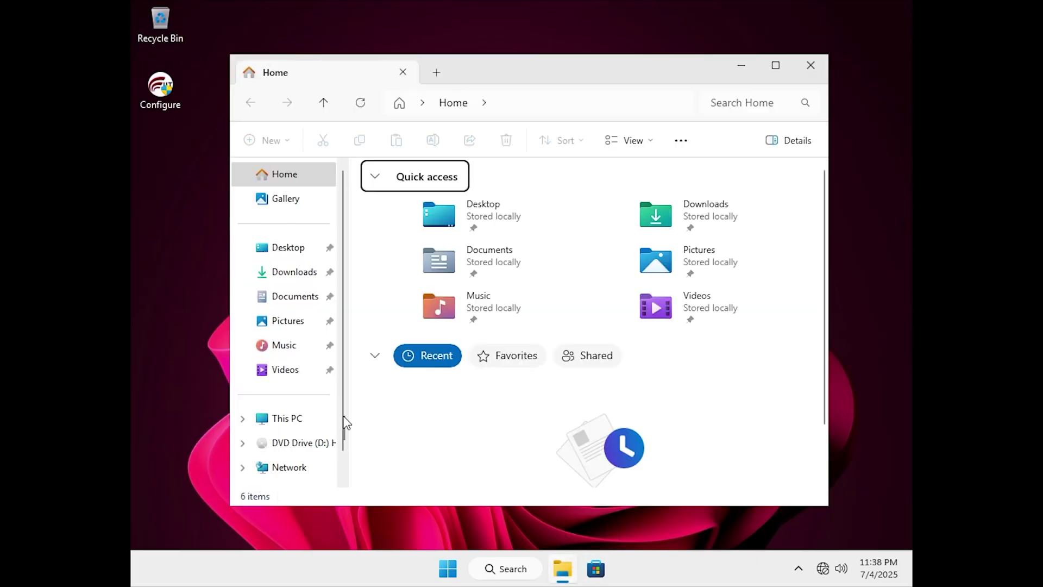
{"action": "left_click", "coordinate": [296, 419]}
{"action": "right_click", "coordinate": [438, 204]}
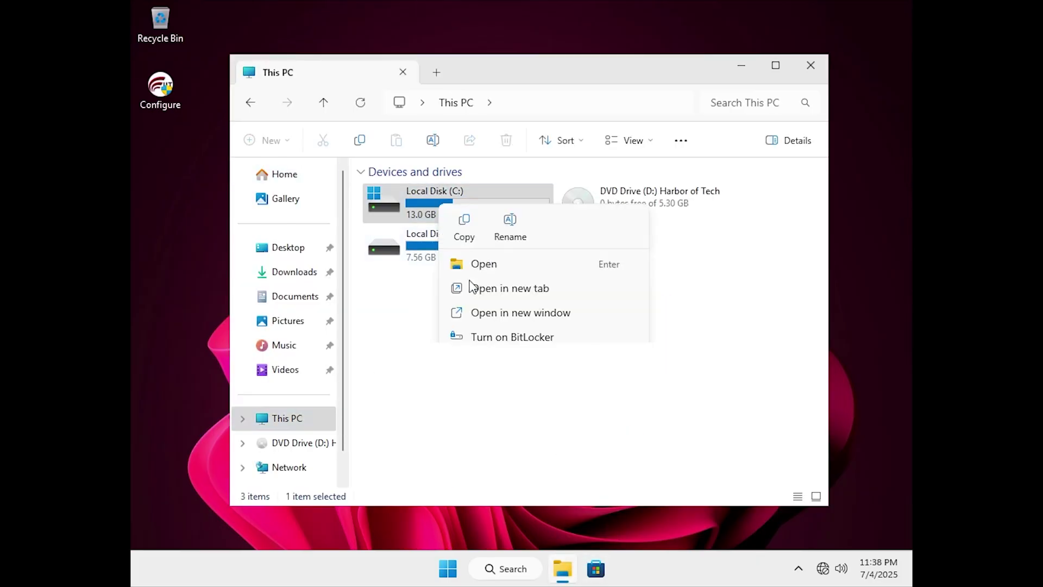
{"action": "left_click", "coordinate": [514, 436]}
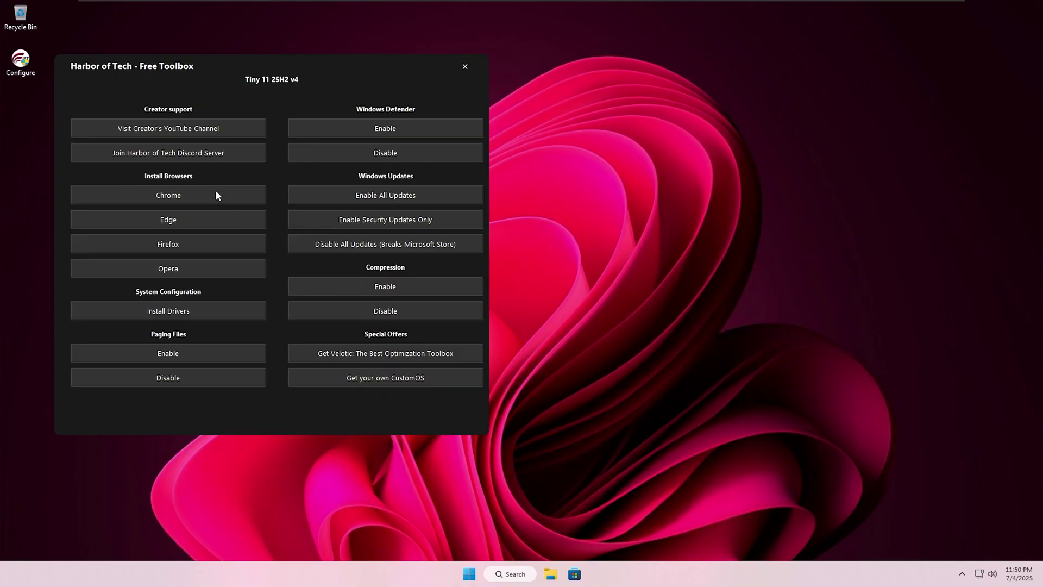
Install Google Chrome from the toolbox's Install Browsers list, then open the creator's YouTube channel link
{"action": "left_click", "coordinate": [216, 192]}
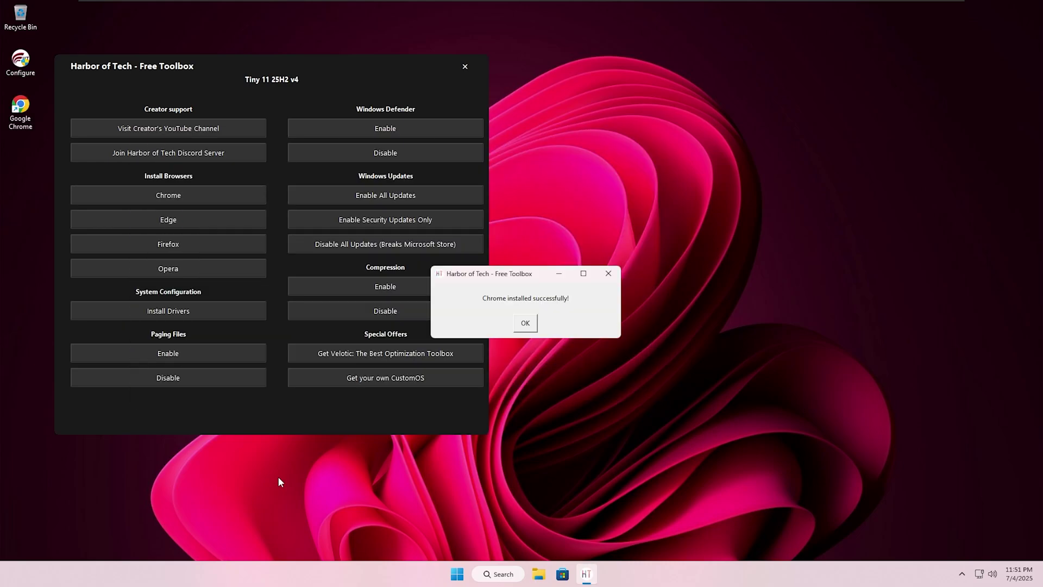
{"action": "left_click", "coordinate": [530, 323]}
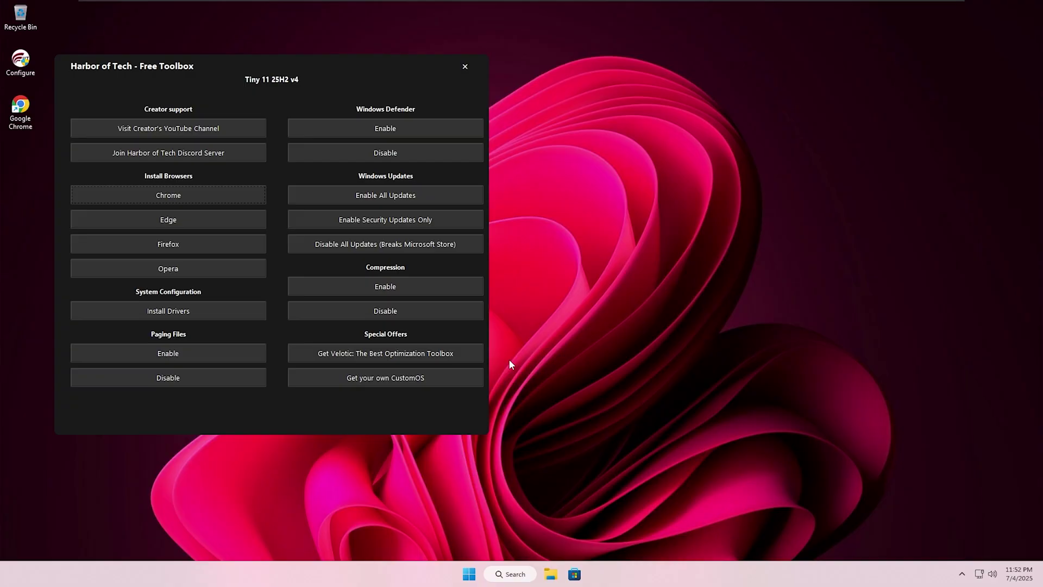
{"action": "left_click", "coordinate": [157, 128]}
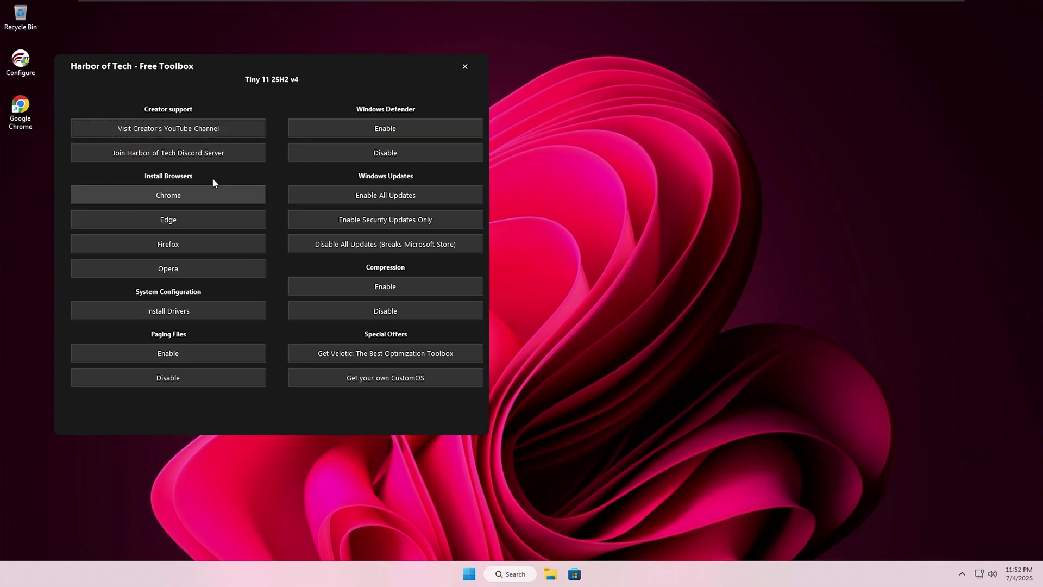
Open the YouTube channel in Chrome, always use Chrome, skip sign-in and reject all cookies
{"action": "left_click", "coordinate": [496, 307]}
{"action": "left_click", "coordinate": [493, 370]}
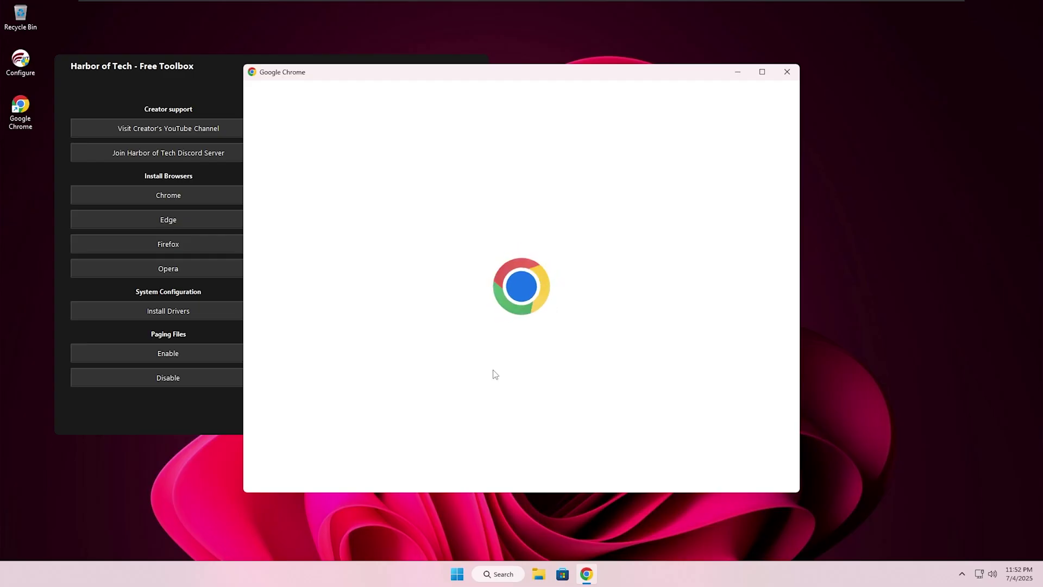
{"action": "left_click", "coordinate": [728, 467]}
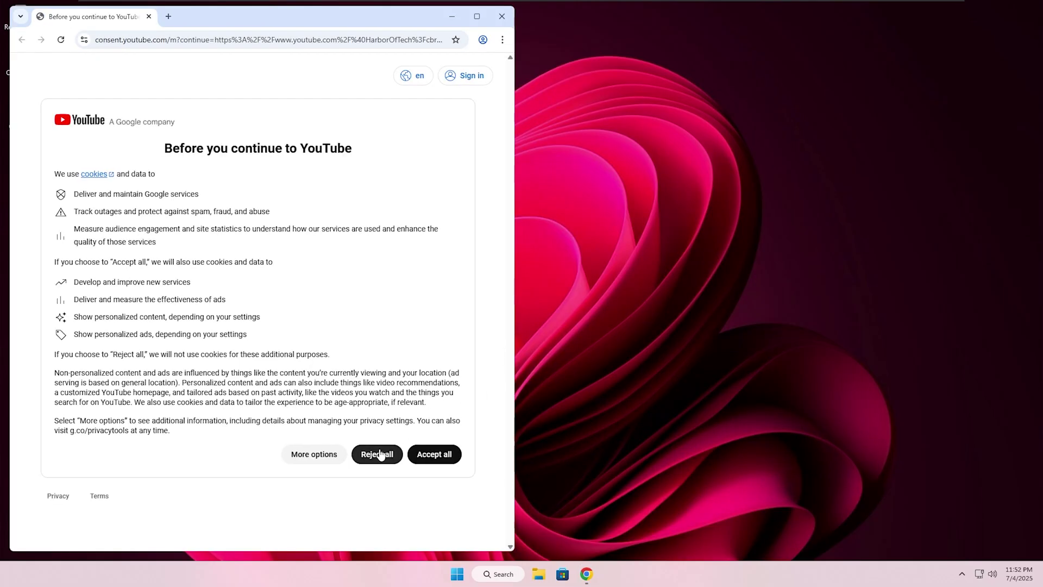
{"action": "left_click", "coordinate": [379, 454]}
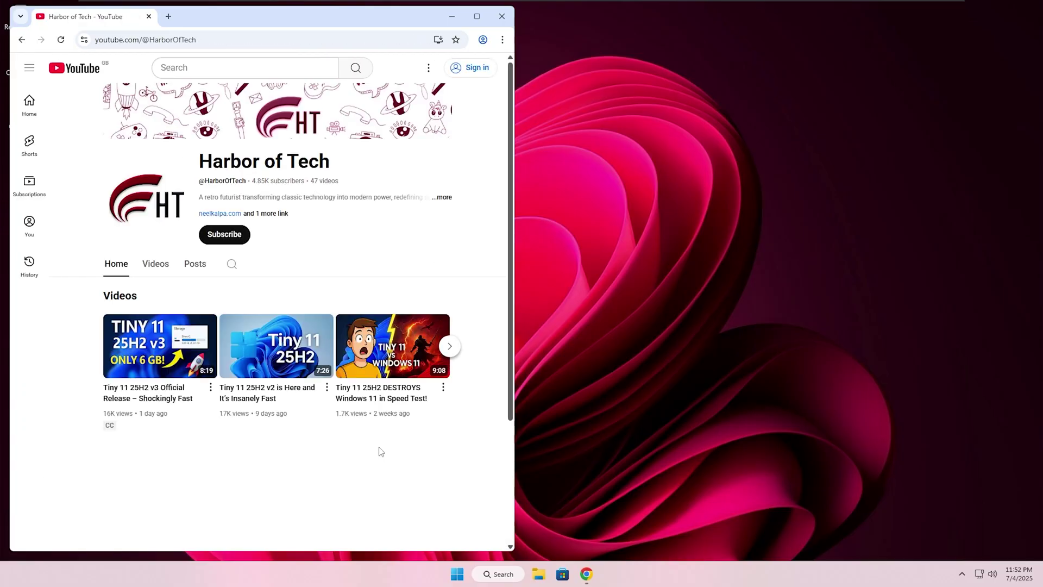
Close Chrome, open the Harbor of Tech Discord server invite, then minimize it
{"action": "left_click", "coordinate": [502, 16]}
{"action": "left_click", "coordinate": [217, 149]}
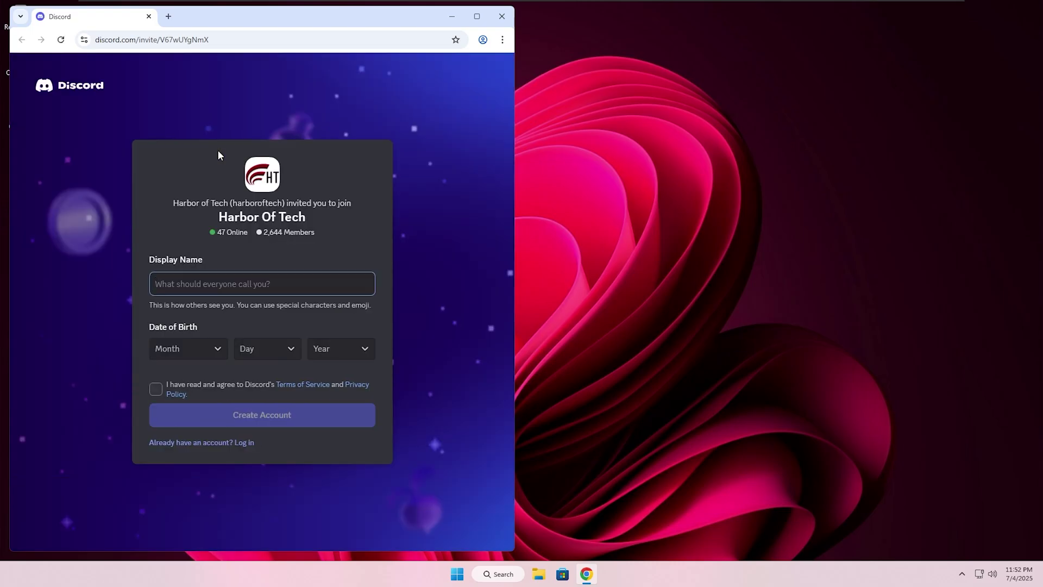
{"action": "left_click", "coordinate": [452, 16]}
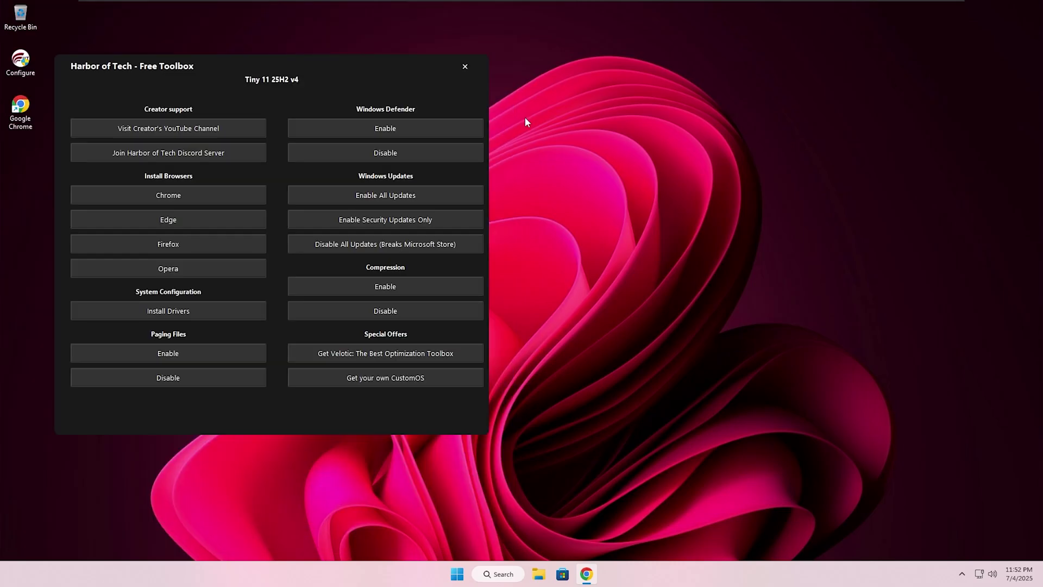
Enable paging files, then reach Virus & threat protection settings via Settings > Privacy & security
{"action": "left_click", "coordinate": [223, 354]}
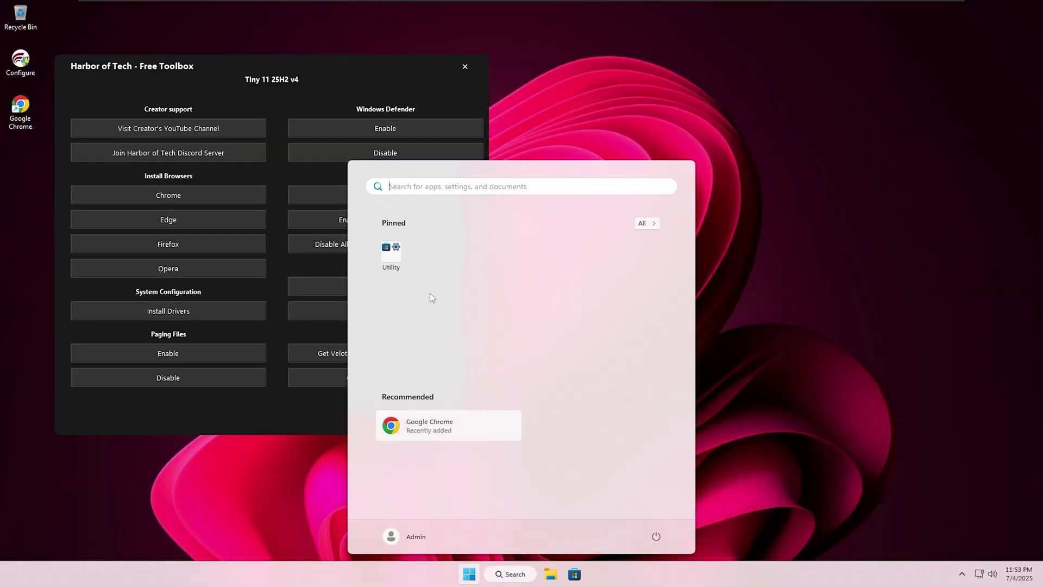
{"action": "left_click", "coordinate": [406, 266]}
{"action": "left_click", "coordinate": [493, 332]}
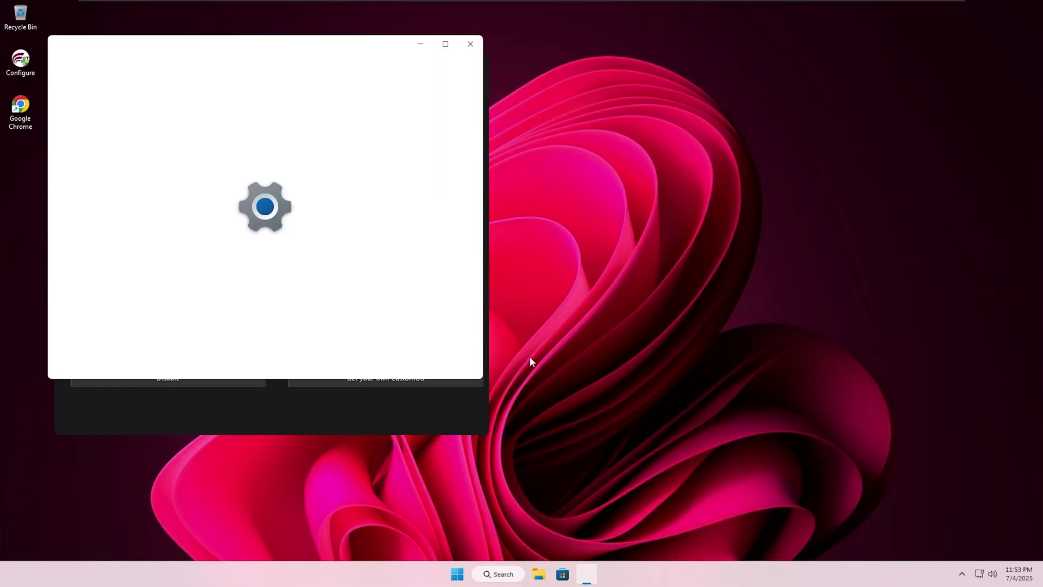
{"action": "left_click", "coordinate": [135, 339]}
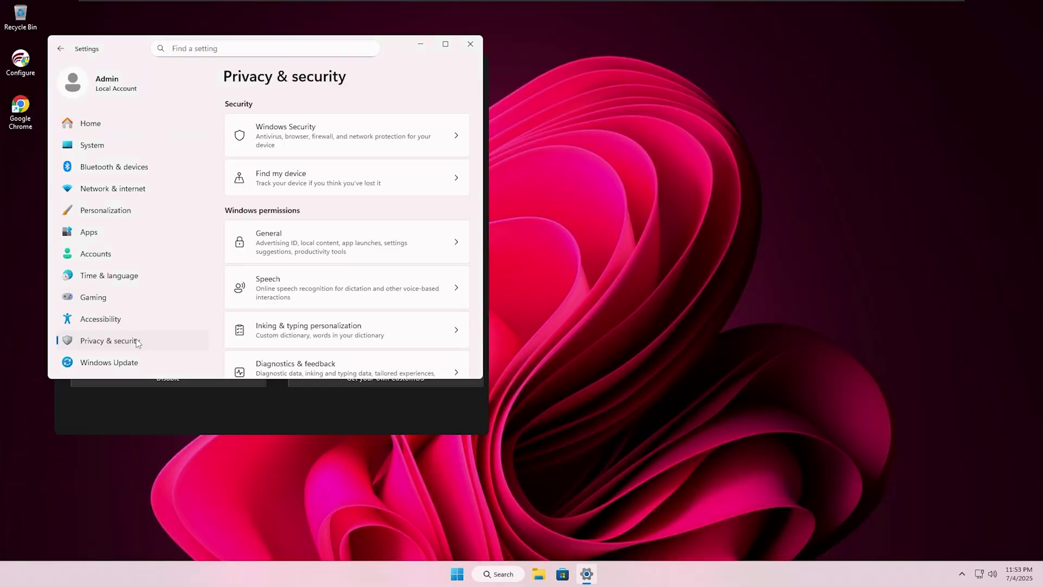
{"action": "left_click", "coordinate": [333, 140]}
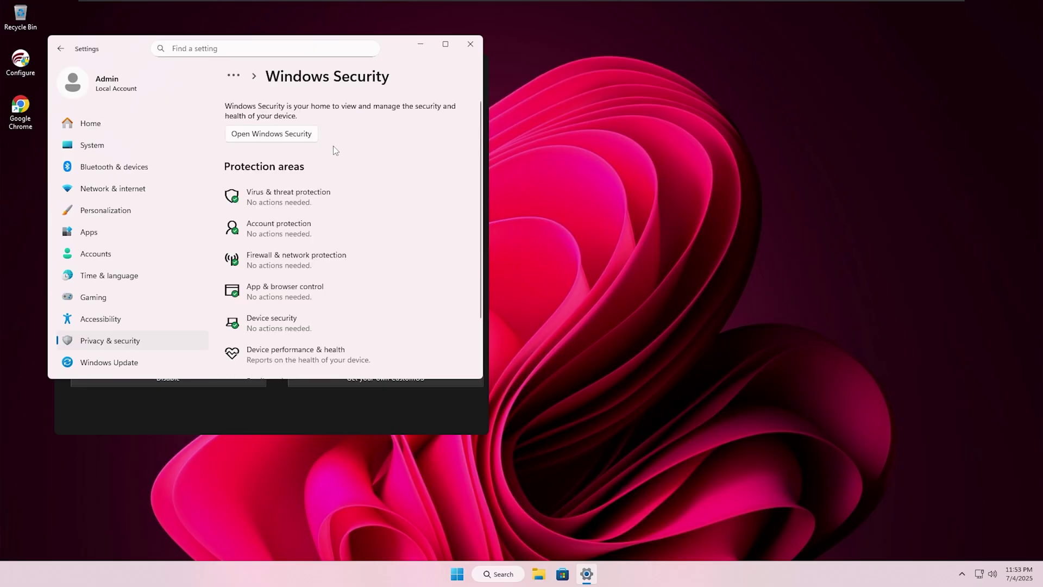
{"action": "left_click", "coordinate": [313, 134]}
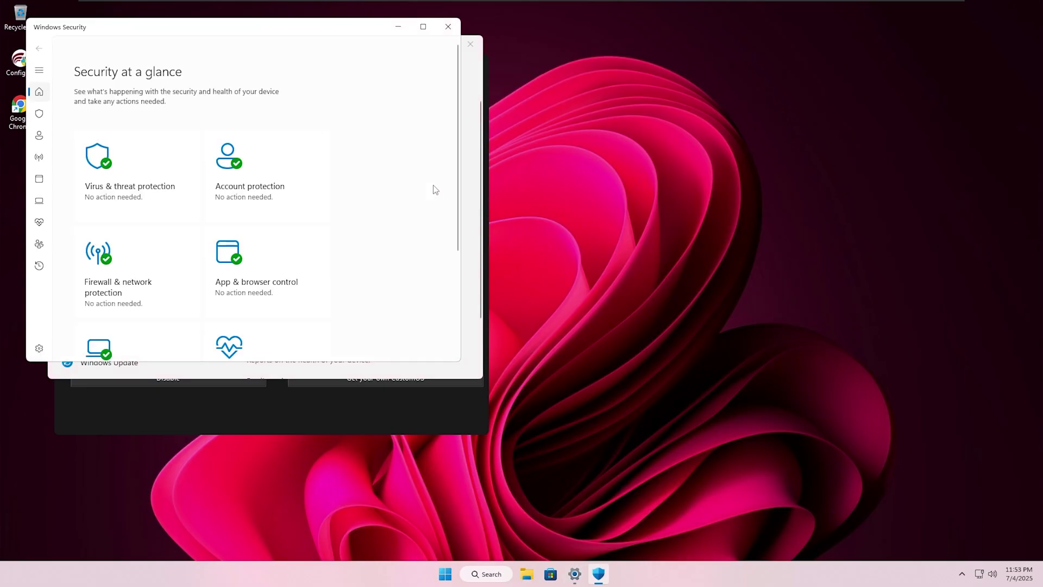
{"action": "left_click", "coordinate": [190, 194]}
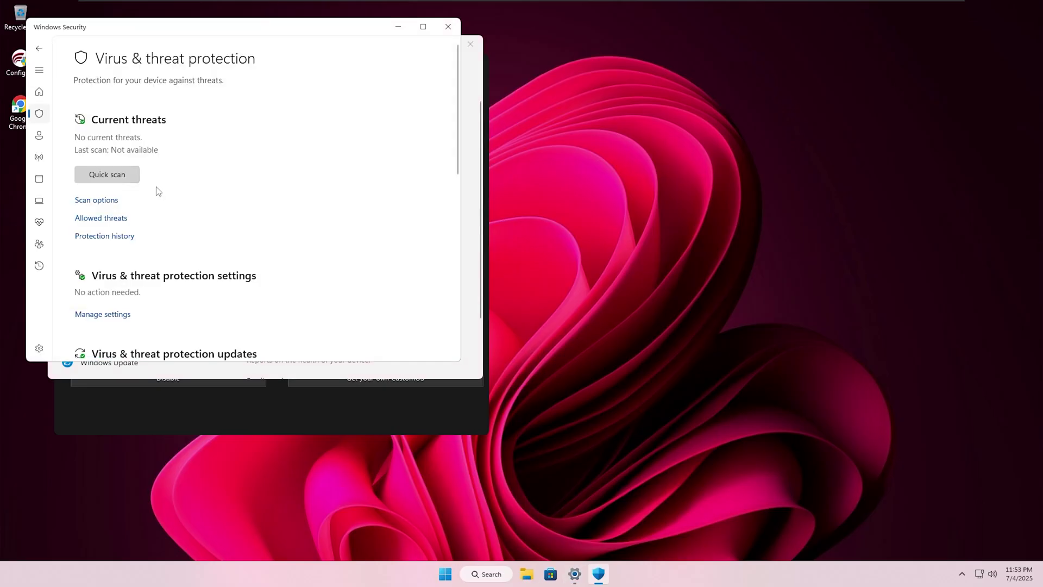
{"action": "left_click", "coordinate": [125, 316]}
Close Settings and enable Windows Defender from the Harbor of Tech toolbox
{"action": "left_click", "coordinate": [471, 84]}
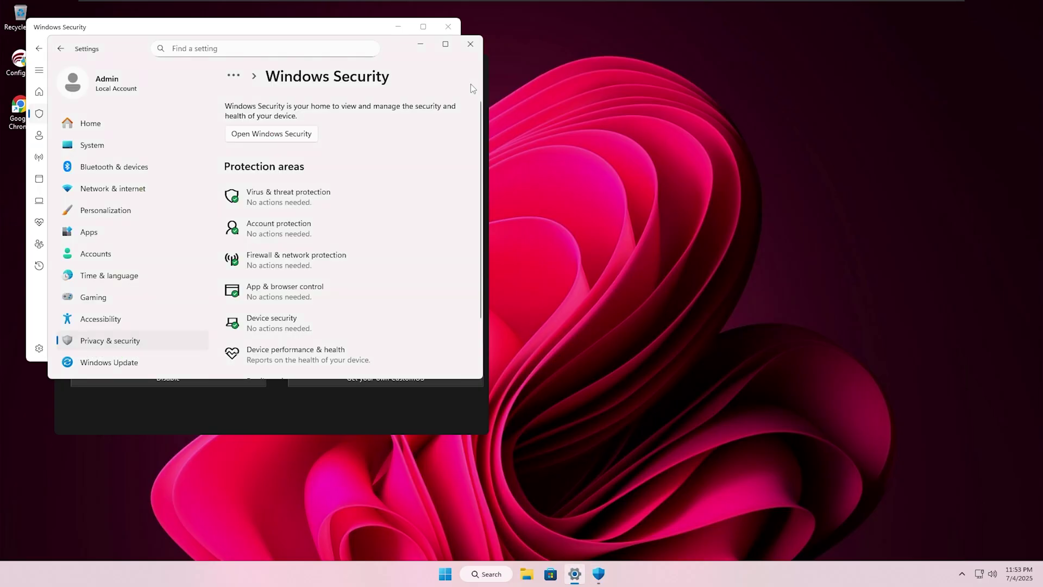
{"action": "left_click", "coordinate": [470, 46]}
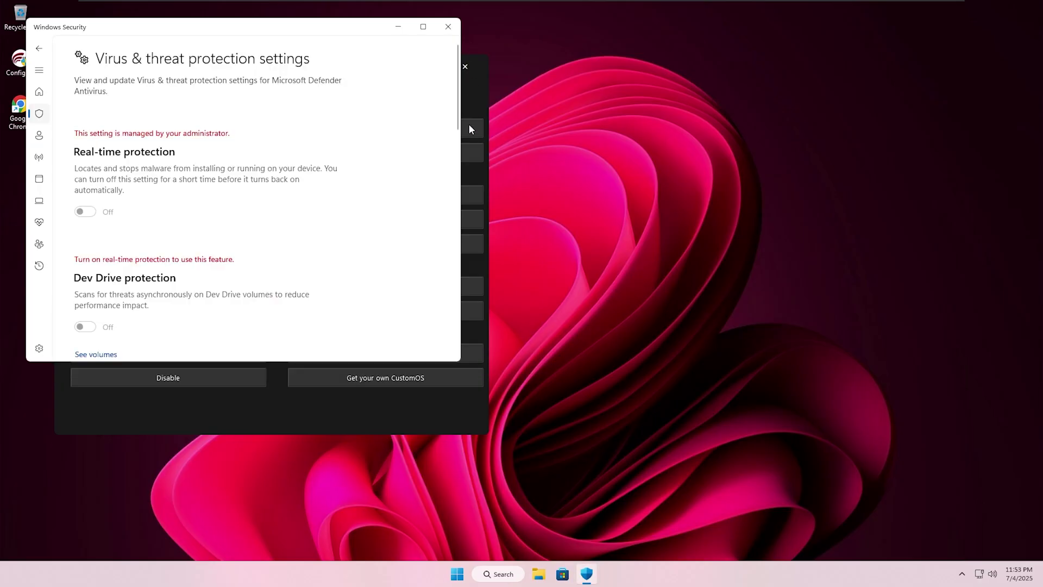
{"action": "left_click", "coordinate": [473, 96]}
{"action": "left_click", "coordinate": [386, 129]}
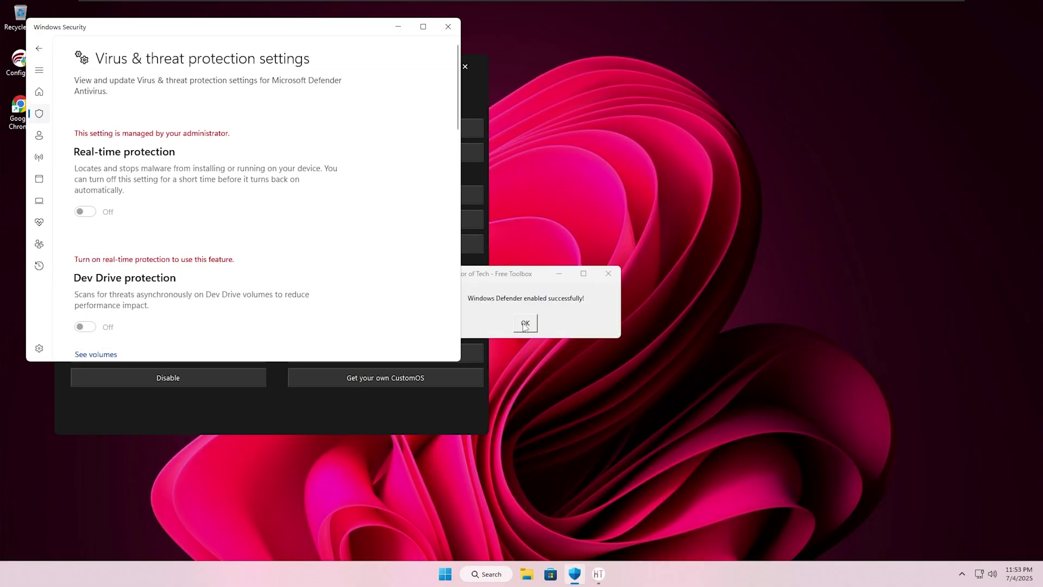
{"action": "left_click", "coordinate": [521, 322]}
Switch Real-time protection On in Virus & threat protection settings and approve the UAC prompt
{"action": "left_click", "coordinate": [46, 99]}
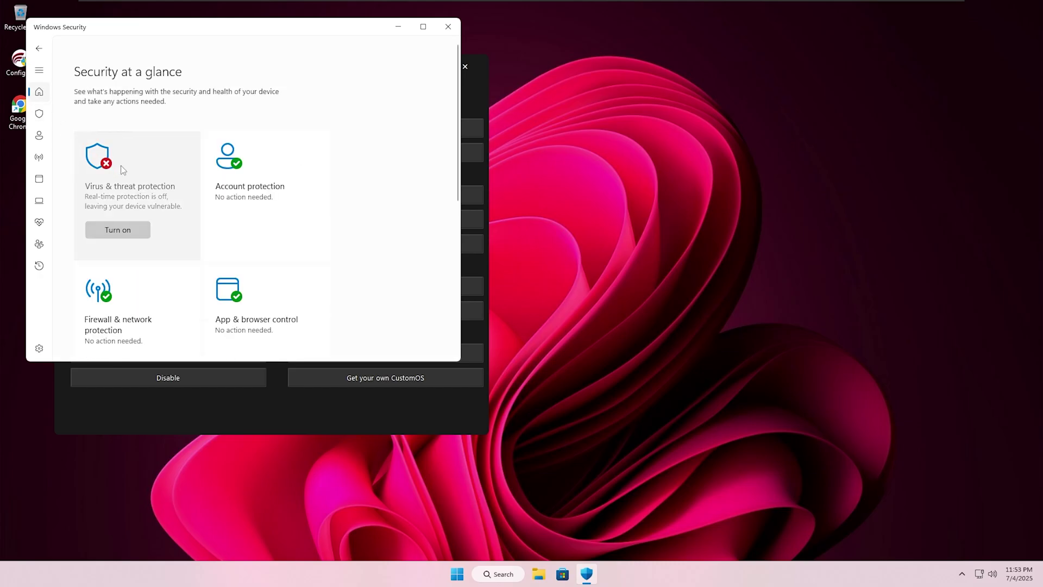
{"action": "left_click", "coordinate": [155, 194]}
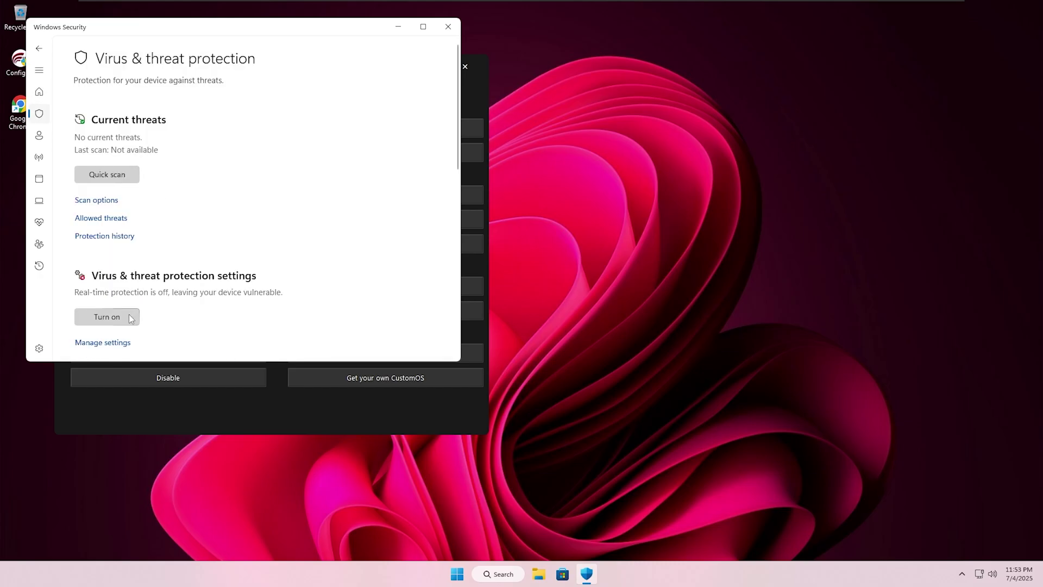
{"action": "left_click", "coordinate": [125, 344]}
{"action": "left_click", "coordinate": [88, 208]}
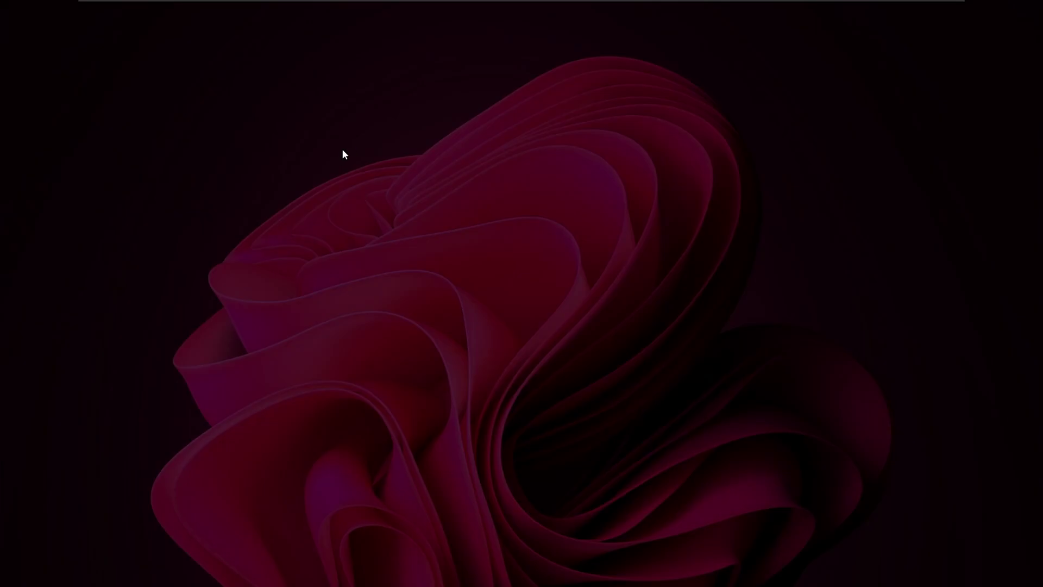
{"action": "left_click", "coordinate": [470, 370]}
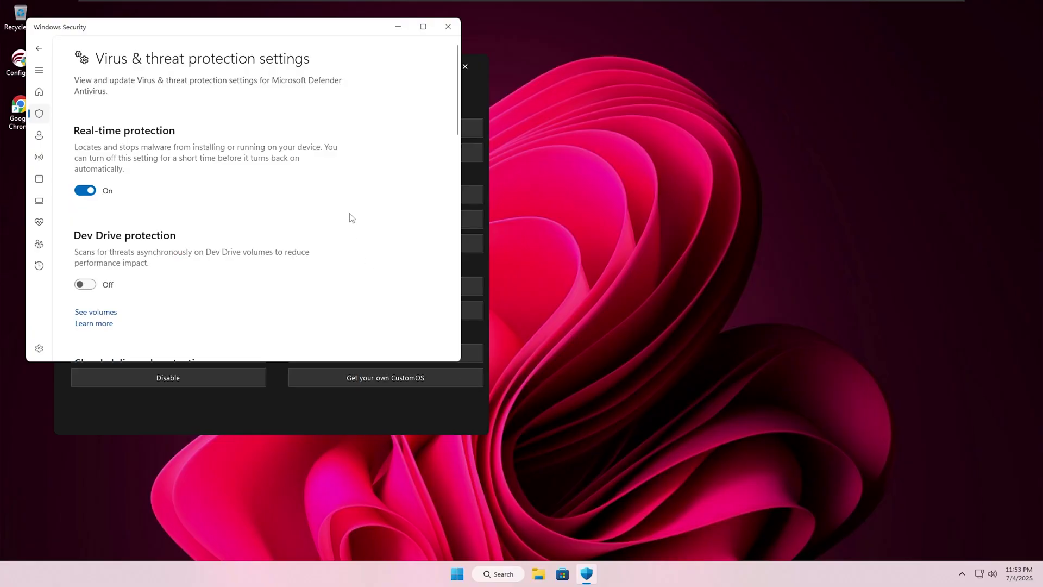
{"action": "scroll", "coordinate": [349, 216], "scroll_direction": "down", "scroll_amount": 2}
{"action": "scroll", "coordinate": [357, 221], "scroll_direction": "up", "scroll_amount": 2}
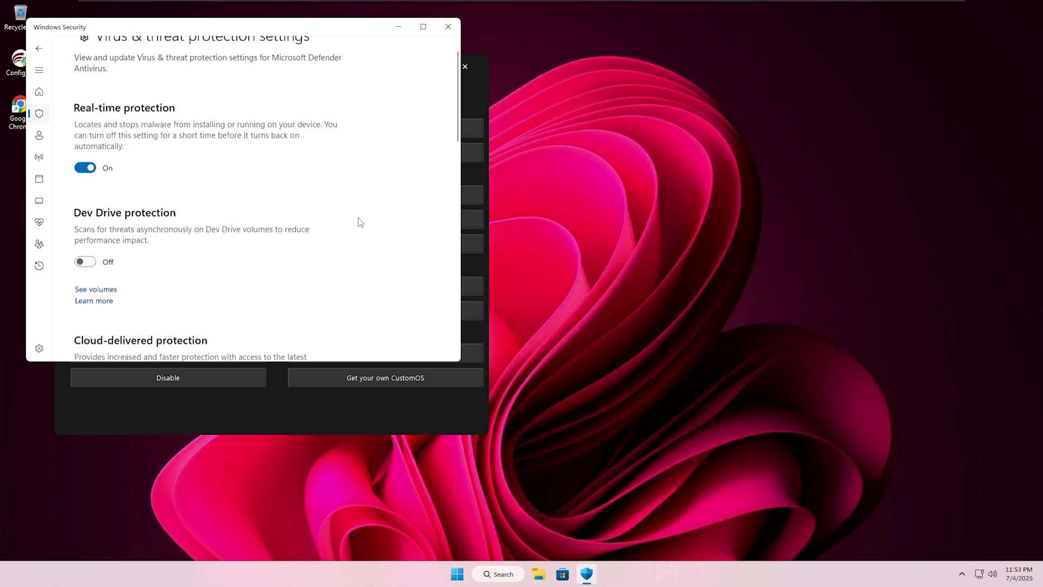
Close Windows Security and sign in to Microsoft Store with a Gmail address for Microsoft apps only
{"action": "left_click", "coordinate": [448, 27]}
{"action": "left_click", "coordinate": [565, 31]}
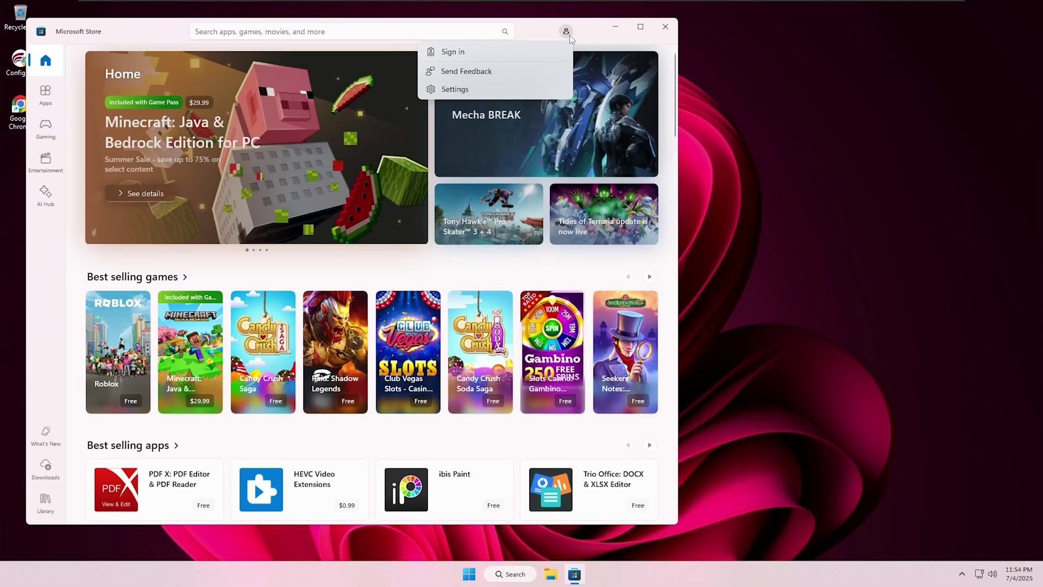
{"action": "left_click", "coordinate": [451, 56]}
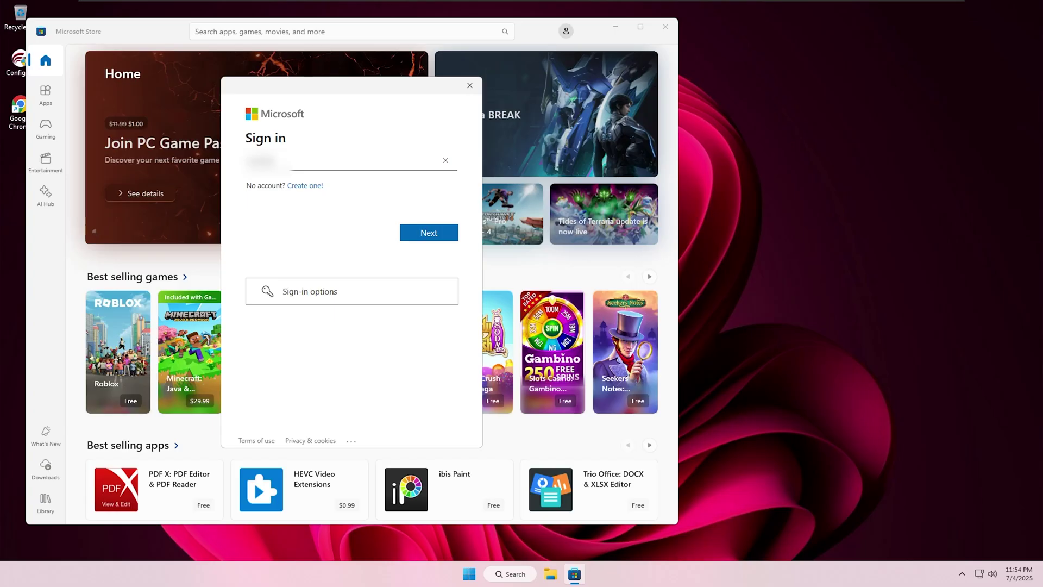
{"action": "type", "text": "@gmail.com"}
{"action": "key", "text": "Return"}
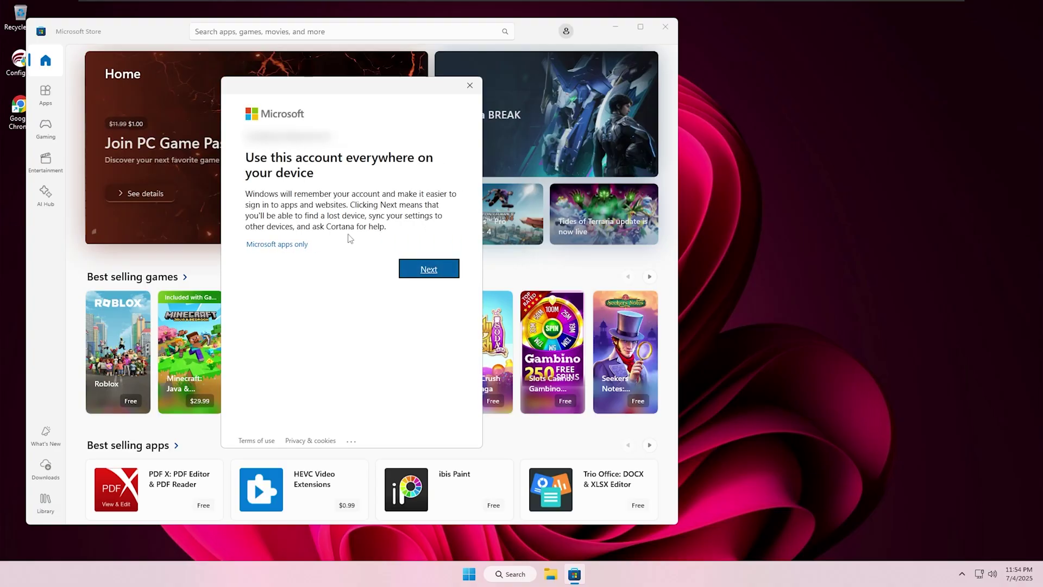
{"action": "left_click", "coordinate": [288, 245]}
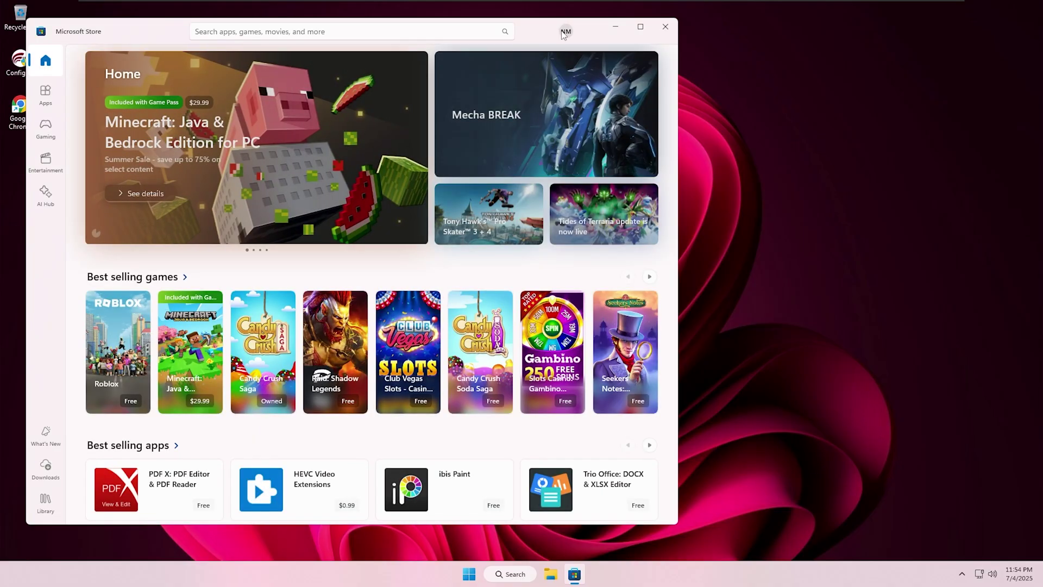
Check the signed-in account details, then put focus in the Store search box
{"action": "left_click", "coordinate": [565, 33]}
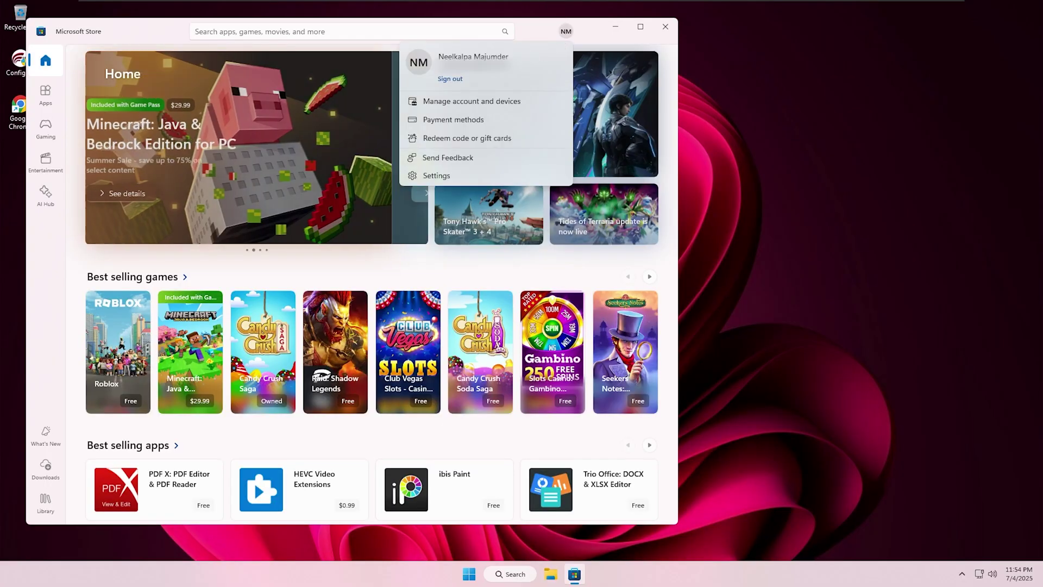
{"action": "left_click", "coordinate": [537, 30]}
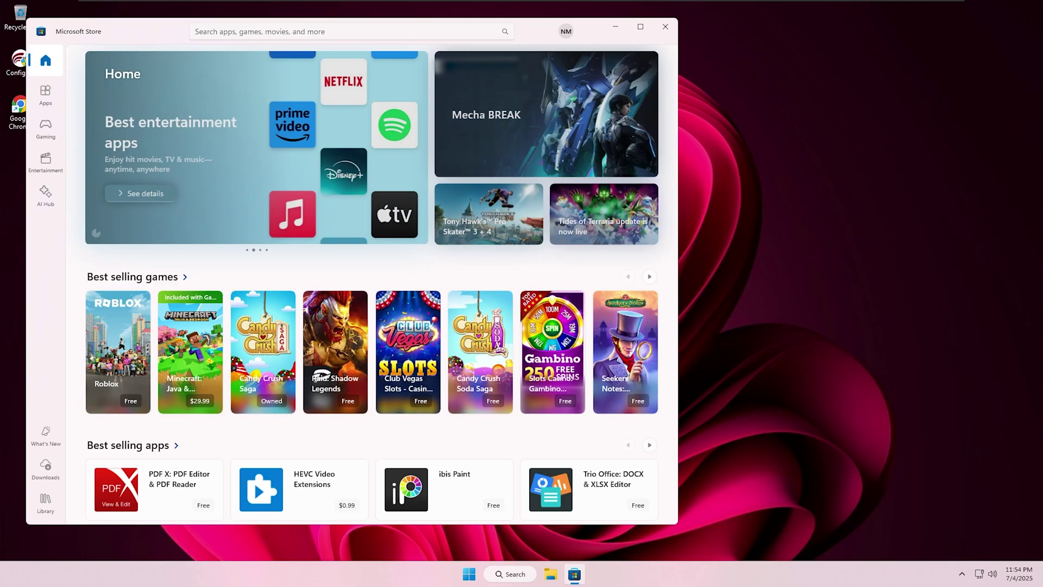
{"action": "key", "text": "ctrl+e"}
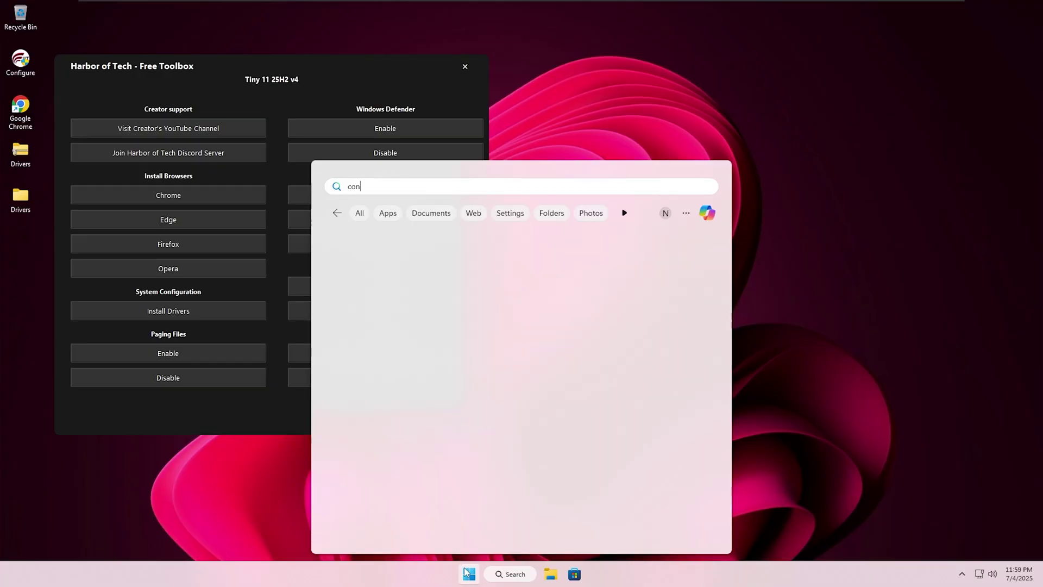
Rename the local account to the user's own name in Control Panel's User Accounts
{"action": "key", "text": "Return"}
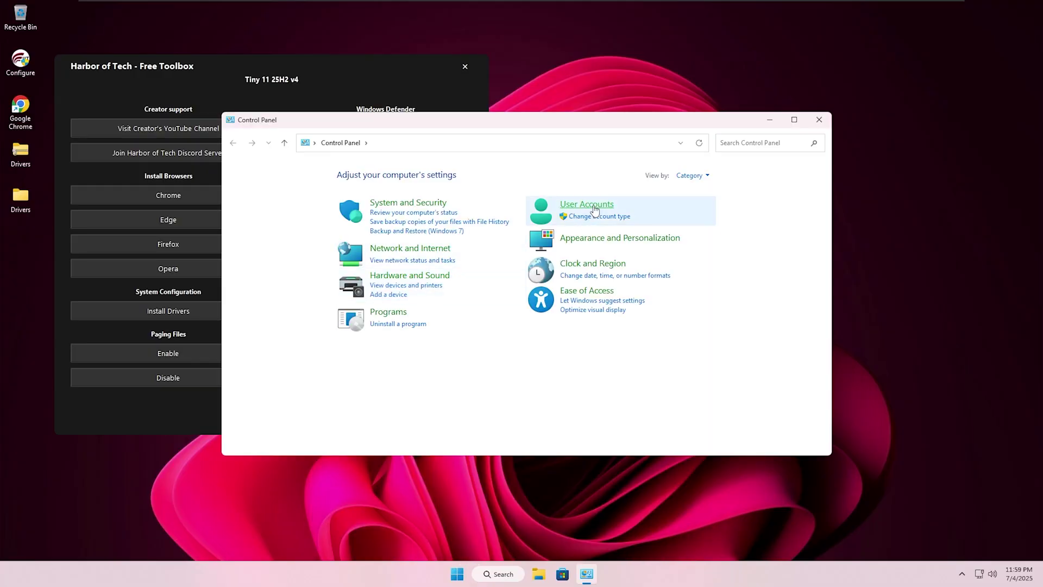
{"action": "left_click", "coordinate": [569, 203]}
{"action": "left_click", "coordinate": [410, 175]}
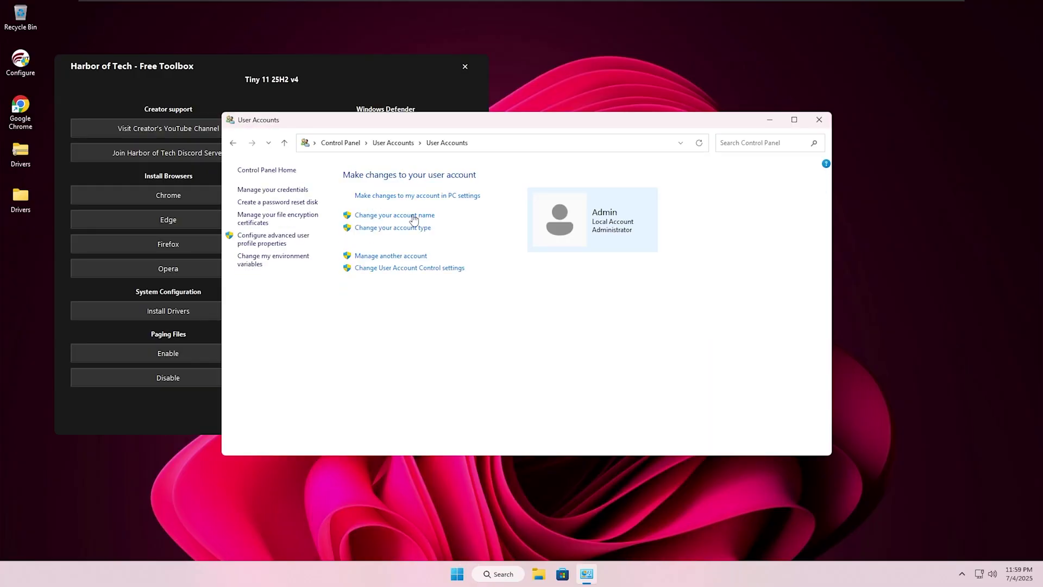
{"action": "left_click", "coordinate": [413, 216]}
{"action": "type", "text": "Neel"}
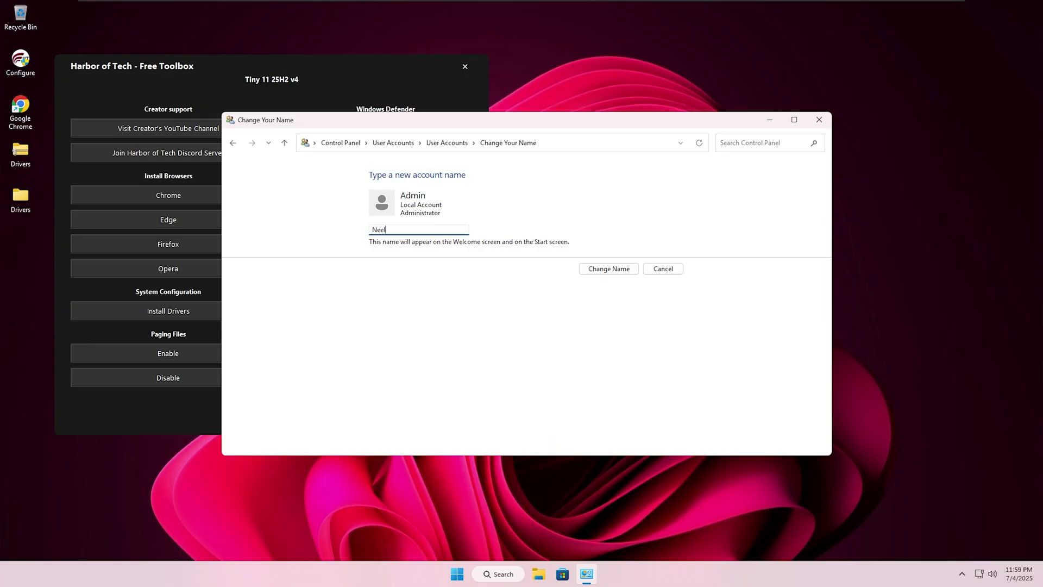
{"action": "left_click", "coordinate": [630, 269]}
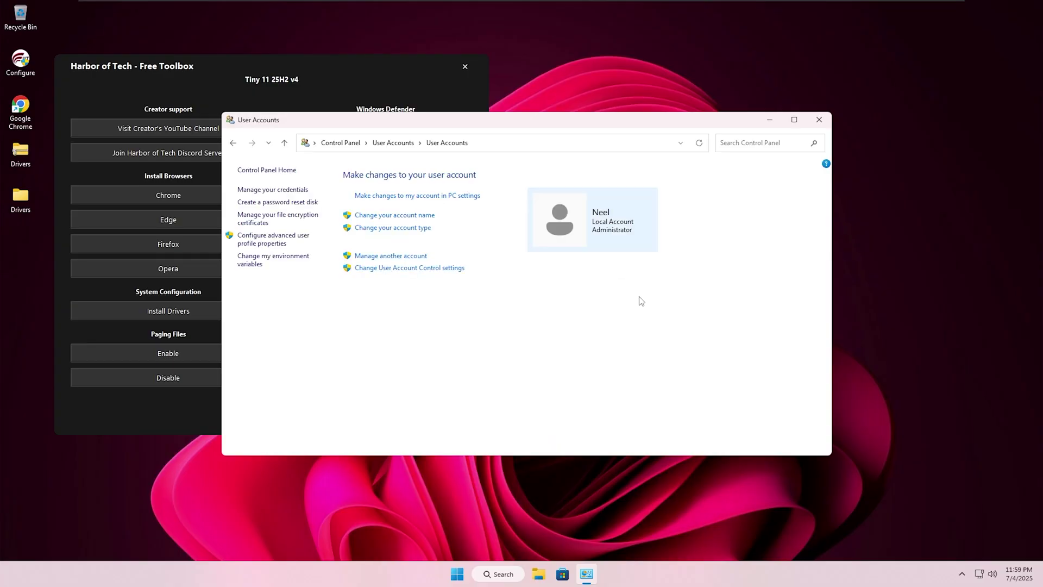
{"action": "left_click", "coordinate": [819, 119]}
Confirm the renamed account in the Start menu's account details
{"action": "left_click", "coordinate": [469, 574]}
{"action": "left_click", "coordinate": [657, 536]}
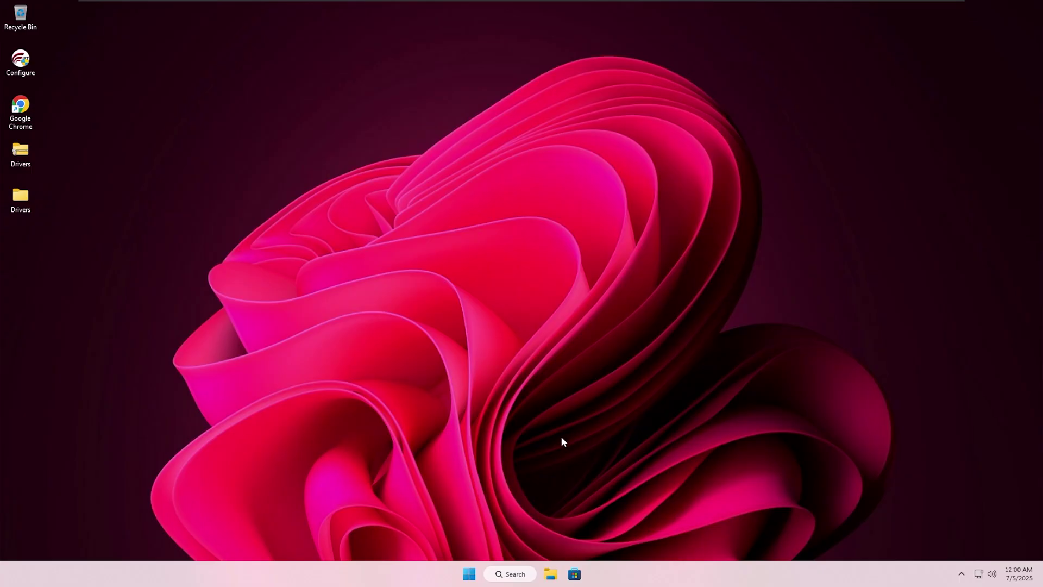
{"action": "left_click", "coordinate": [469, 574]}
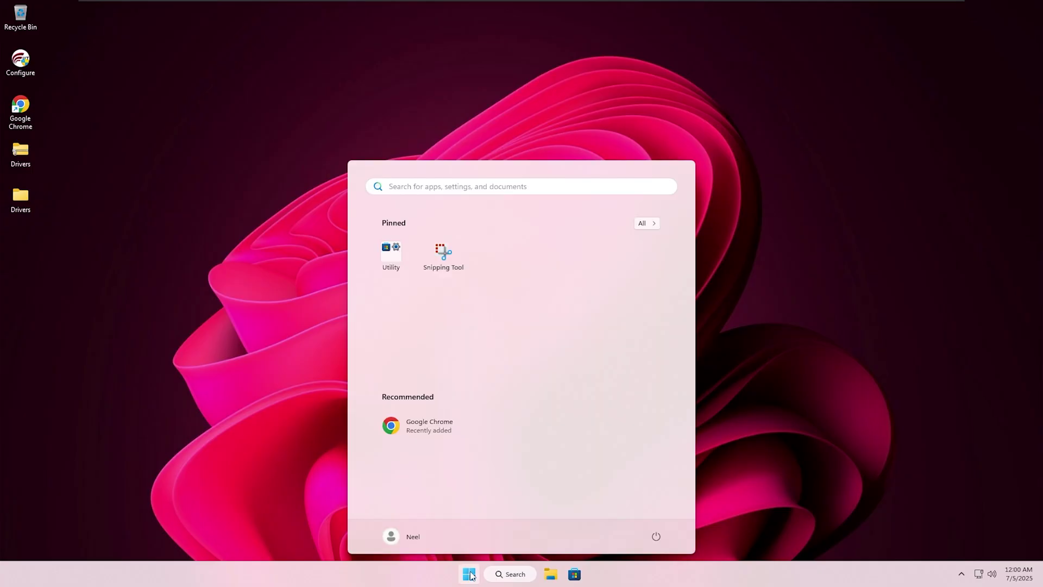
{"action": "left_click", "coordinate": [415, 537]}
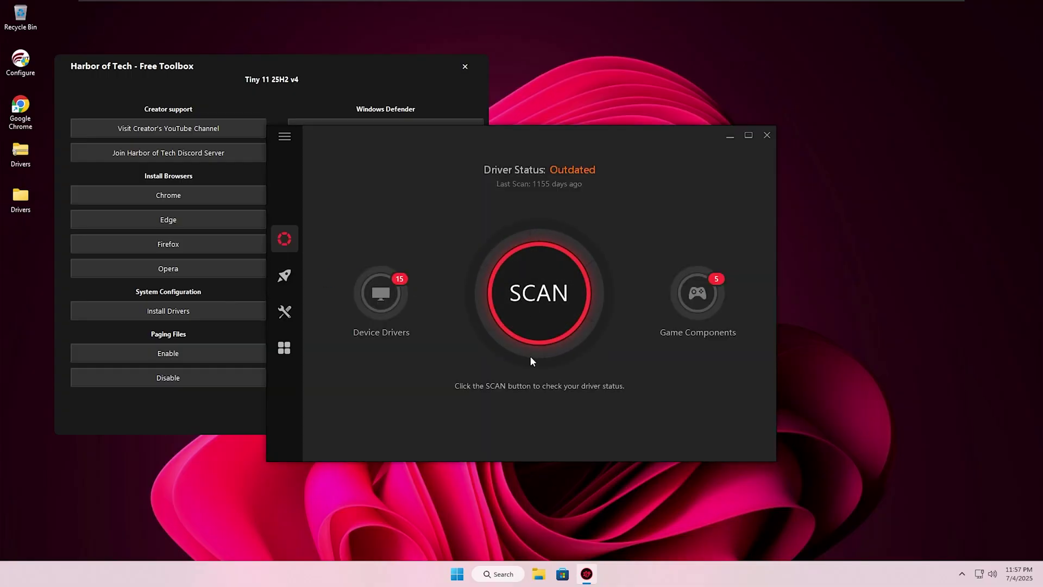
Scan with Driver Booster and update the two outdated monitor drivers without a restore point
{"action": "left_click", "coordinate": [543, 305]}
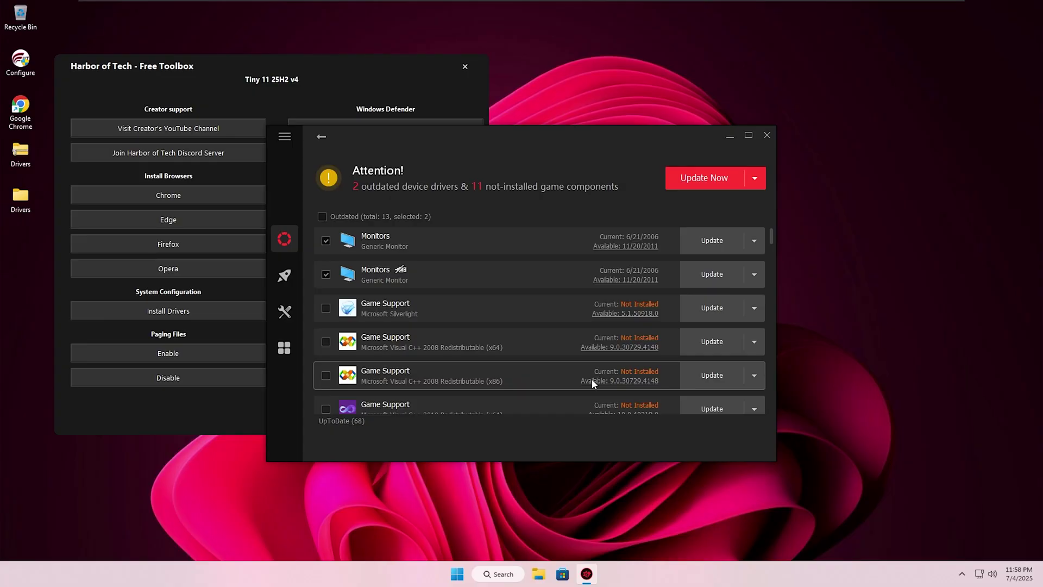
{"action": "left_click", "coordinate": [755, 179]}
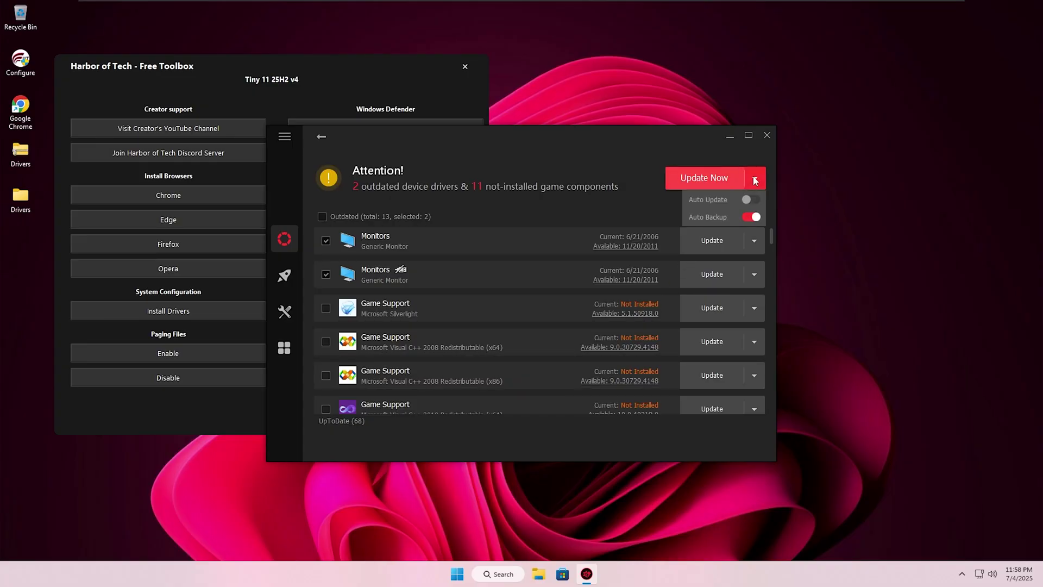
{"action": "left_click", "coordinate": [687, 186]}
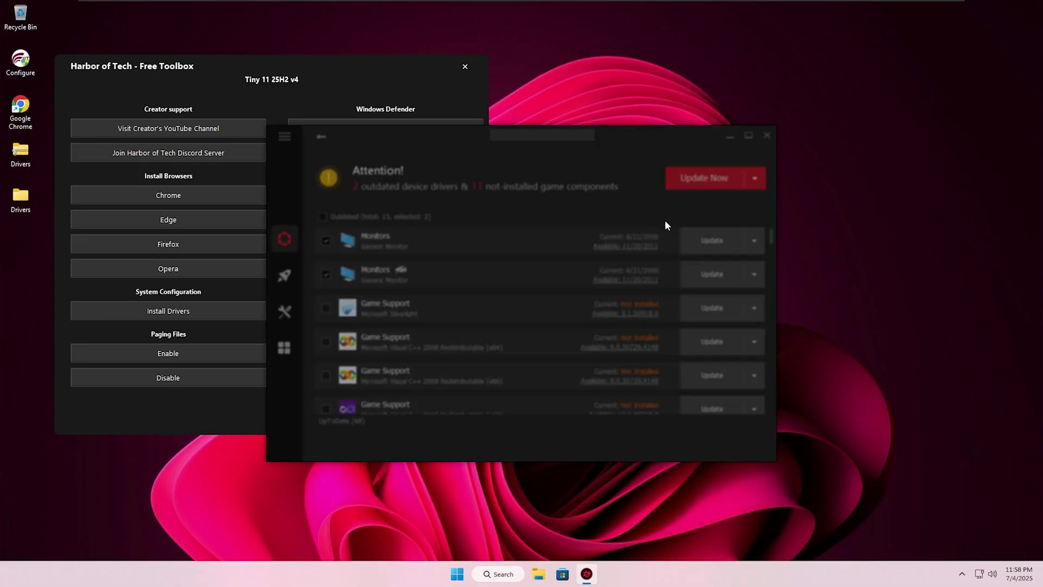
{"action": "left_click", "coordinate": [641, 357]}
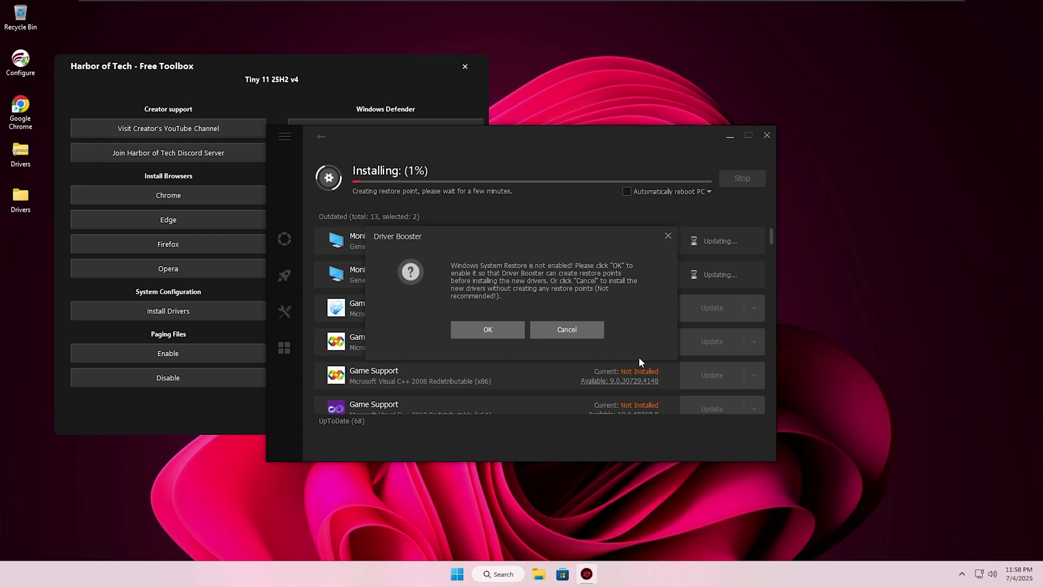
{"action": "left_click", "coordinate": [575, 328]}
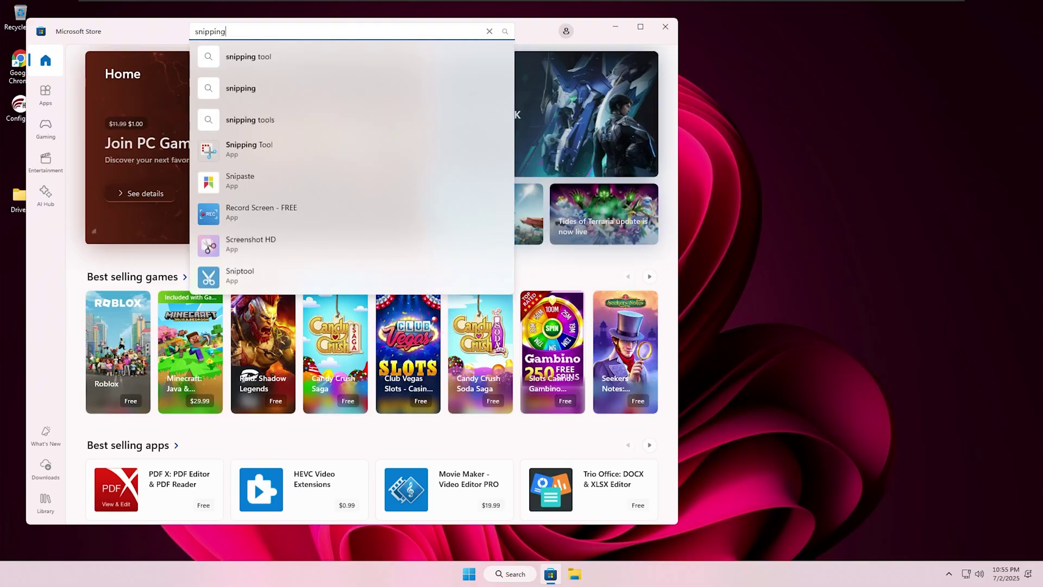
Get Snipping Tool from its Store page, launch it, and capture the app header area
{"action": "left_click", "coordinate": [276, 147]}
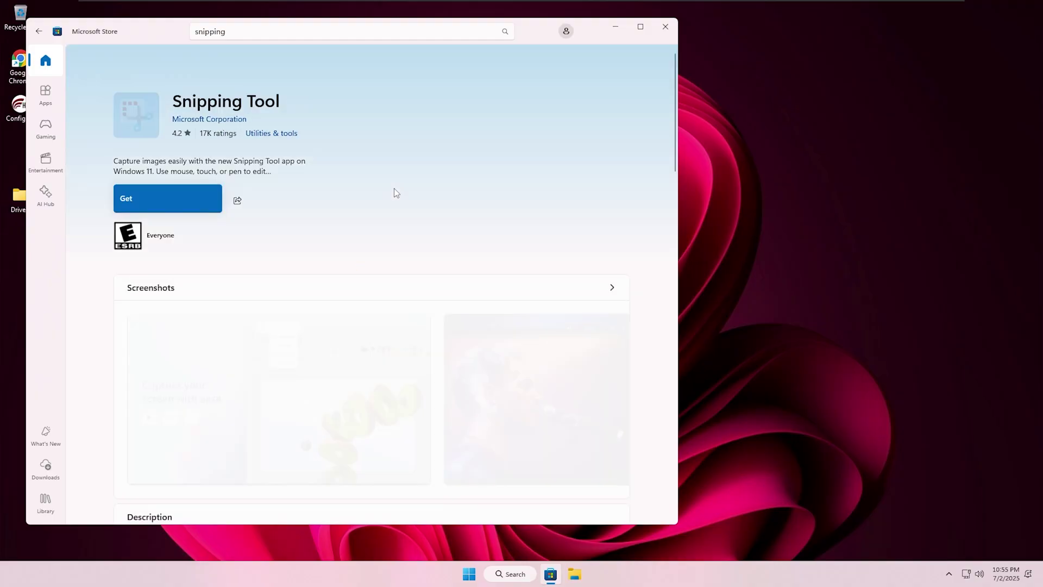
{"action": "left_click", "coordinate": [212, 200]}
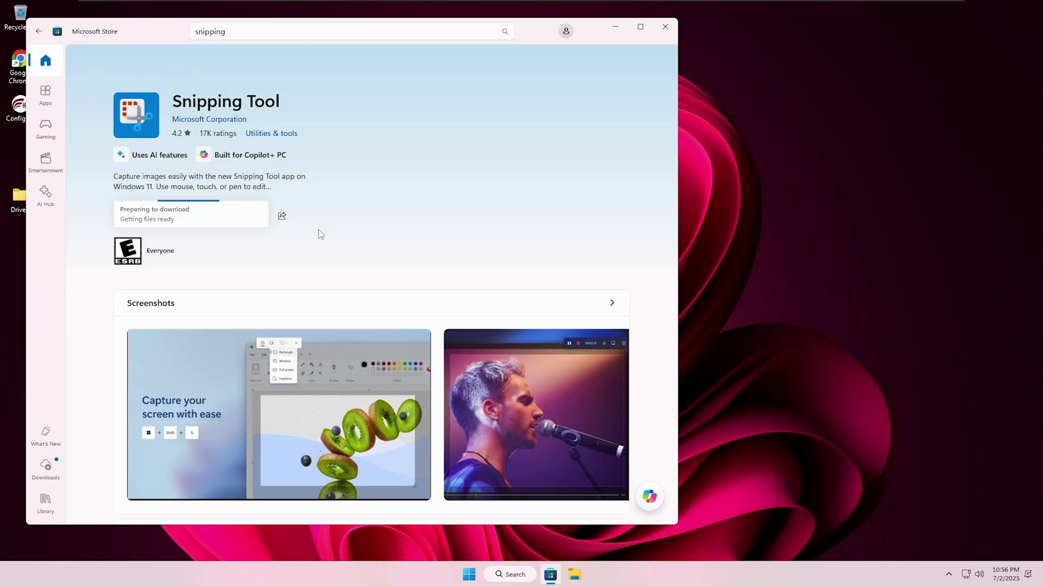
{"action": "left_click", "coordinate": [188, 216]}
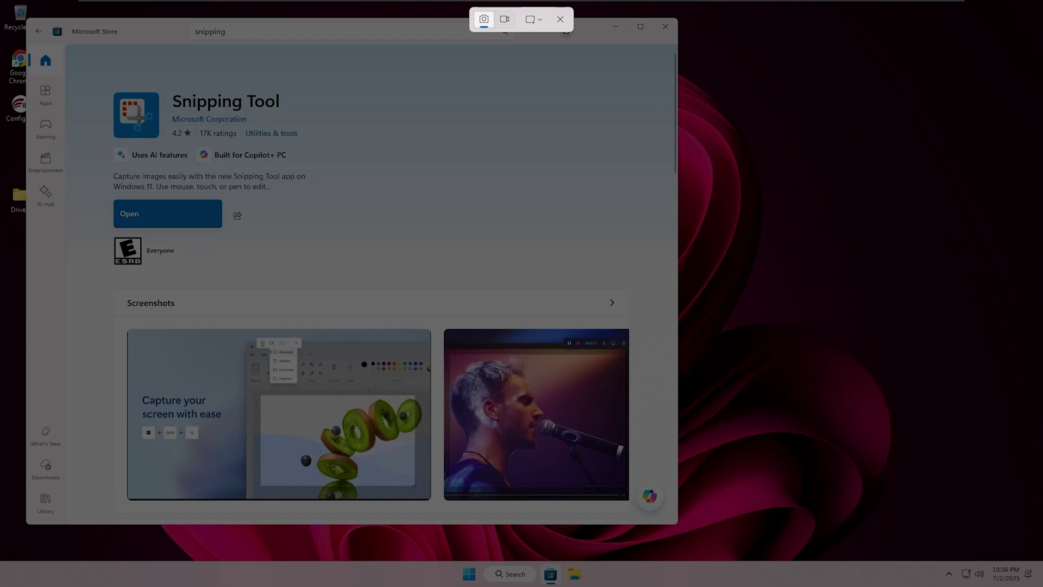
{"action": "left_click_drag", "start_coordinate": [616, 95], "coordinate": [69, 404]}
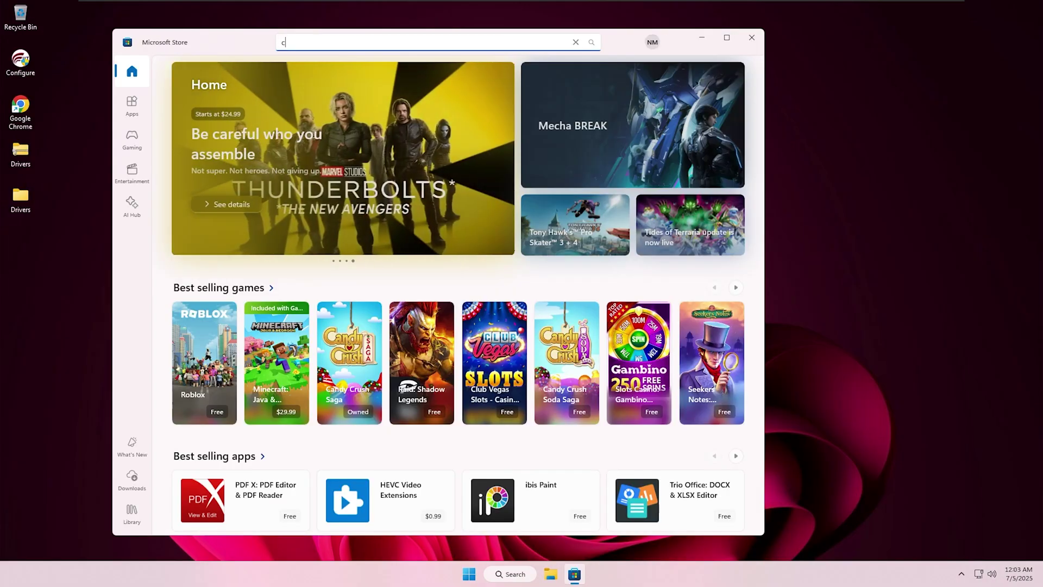
Search 'copilot' in Microsoft Store and install Microsoft Copilot
{"action": "type", "text": "copilot"}
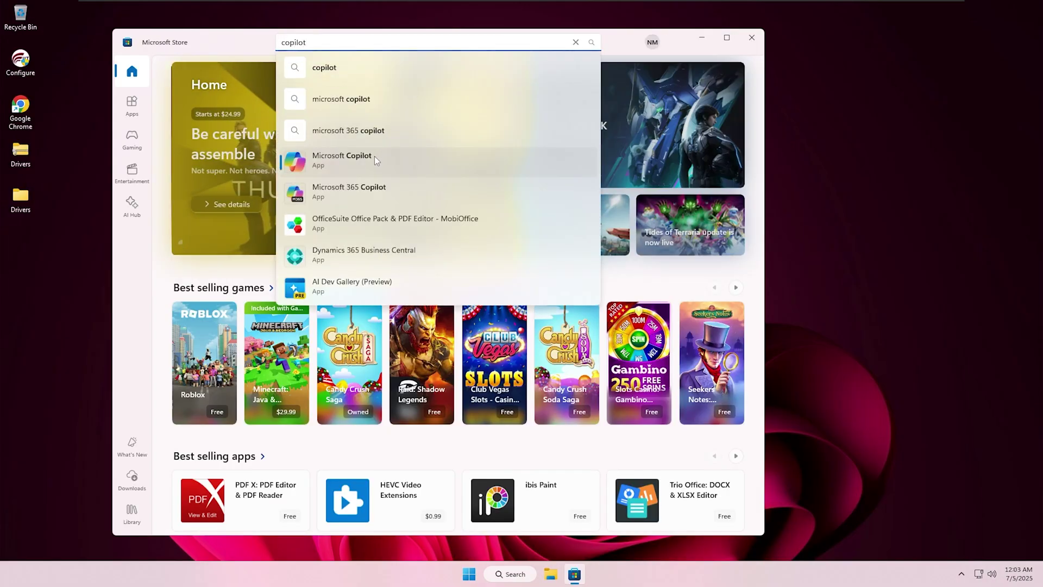
{"action": "left_click", "coordinate": [374, 156]}
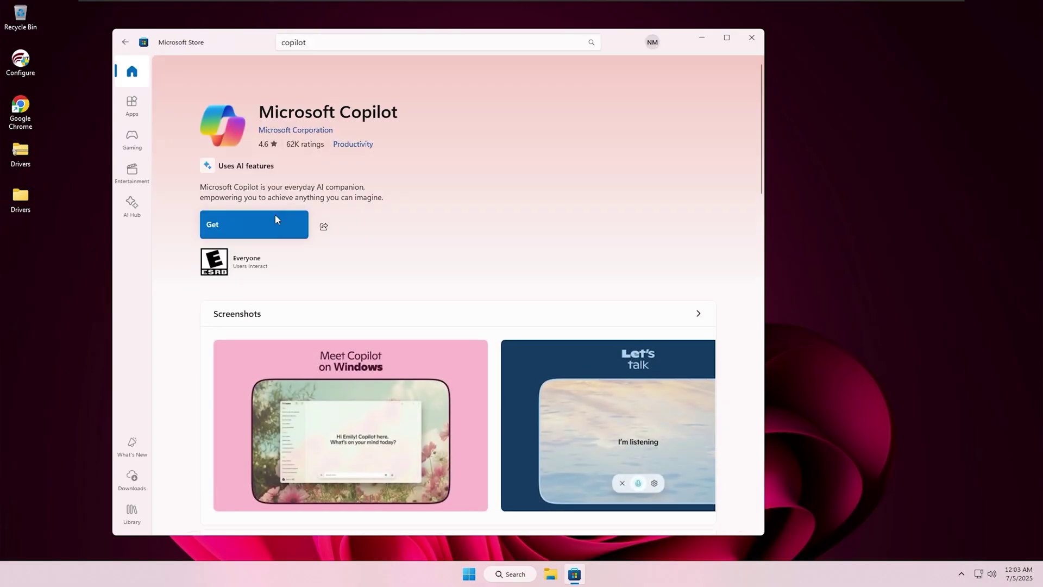
{"action": "left_click", "coordinate": [275, 222]}
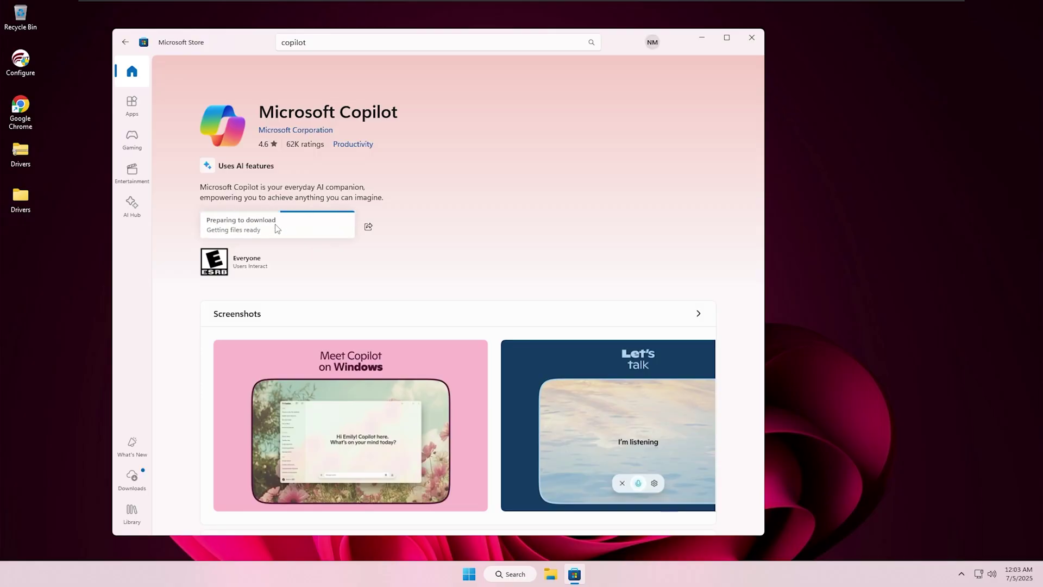
Pin Copilot to the taskbar from the Start menu's Recommended list
{"action": "left_click", "coordinate": [469, 575]}
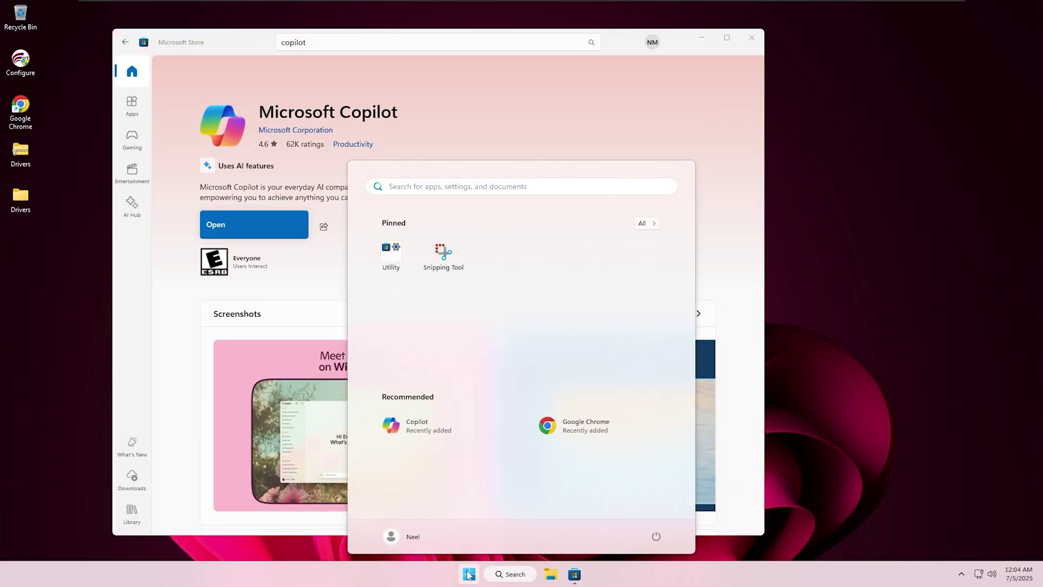
{"action": "right_click", "coordinate": [434, 435]}
{"action": "left_click", "coordinate": [479, 332]}
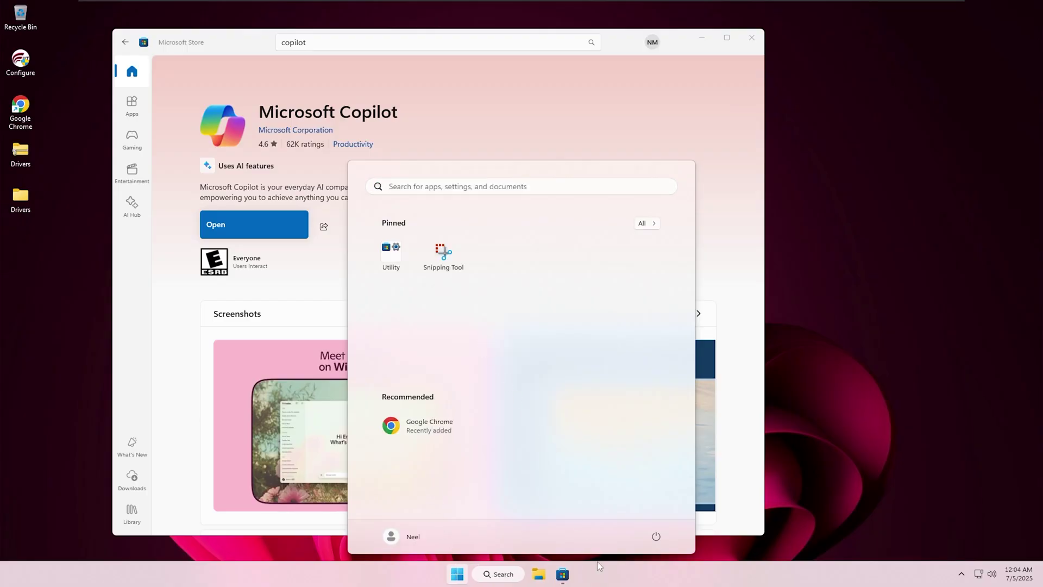
Ask Copilot whether plants with red leaves have chlorophyll
{"action": "left_click", "coordinate": [587, 576]}
{"action": "type", "text": "Do plants with red leaves have chlorophyll?"}
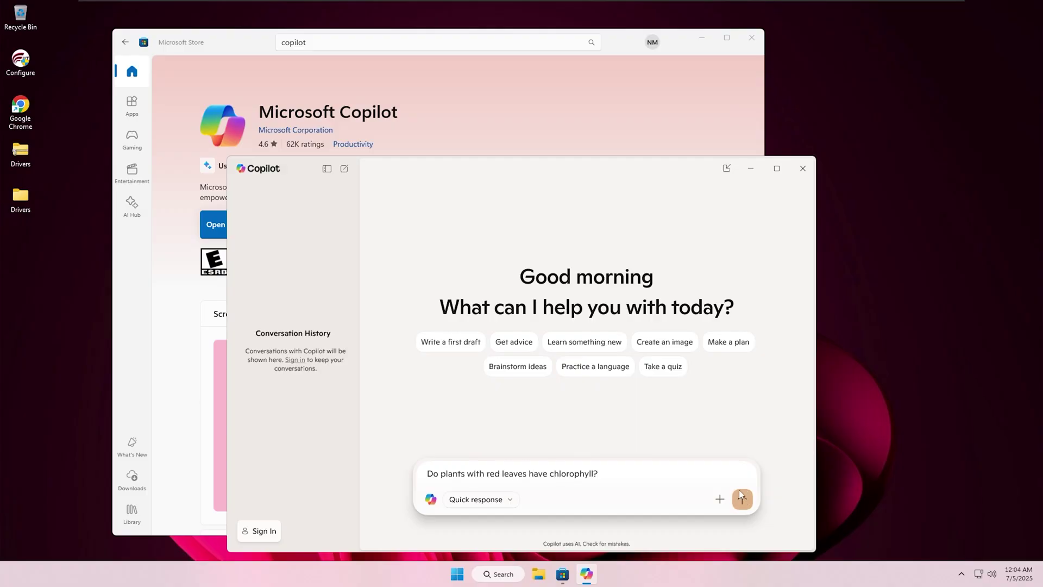
{"action": "left_click", "coordinate": [739, 490]}
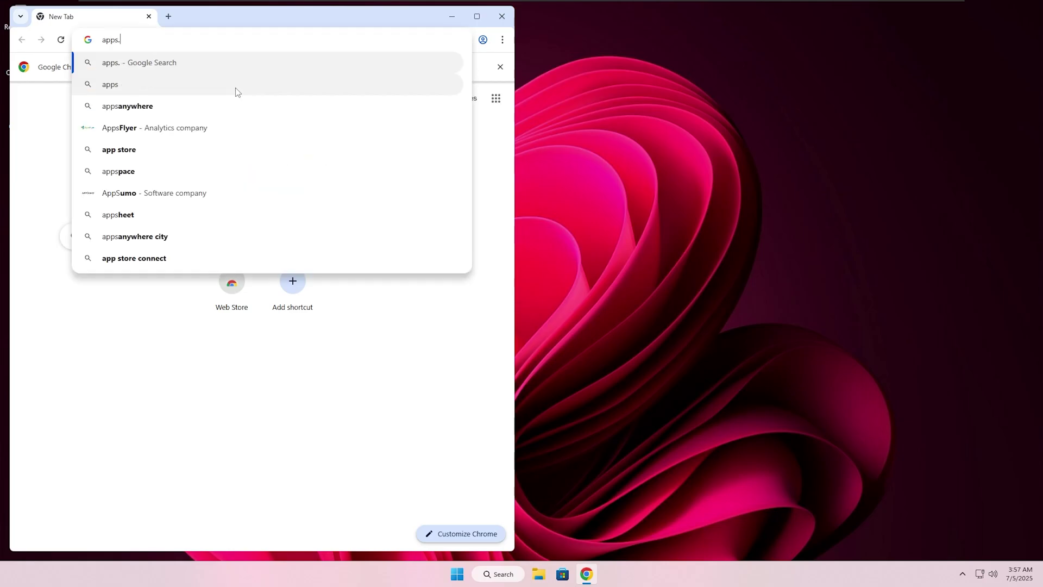
Go to apps.neelkalpa.com and download the PhoneLink Enable Utility
{"action": "type", "text": "lkalpa.com"}
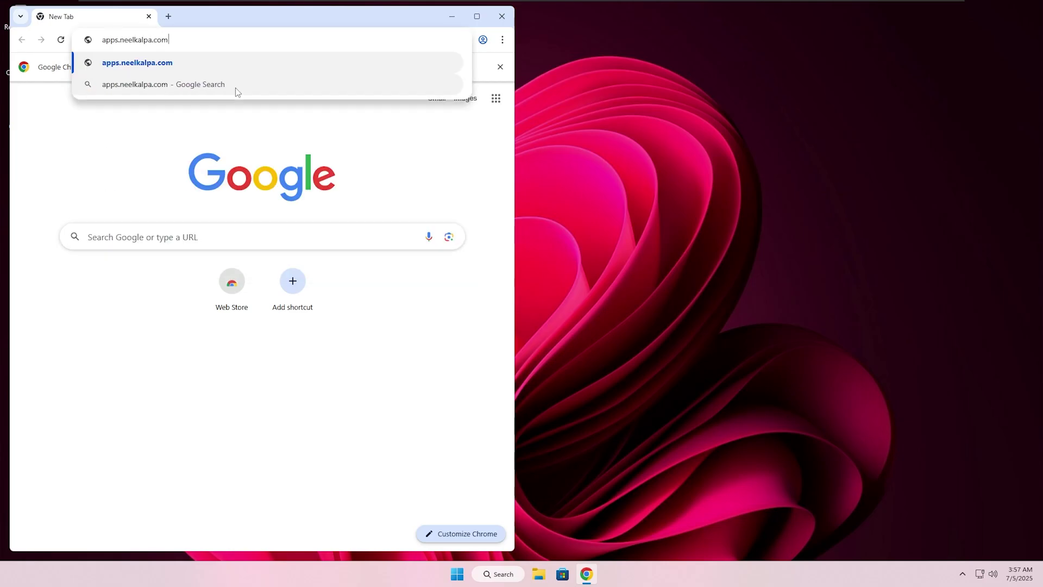
{"action": "key", "text": "Return"}
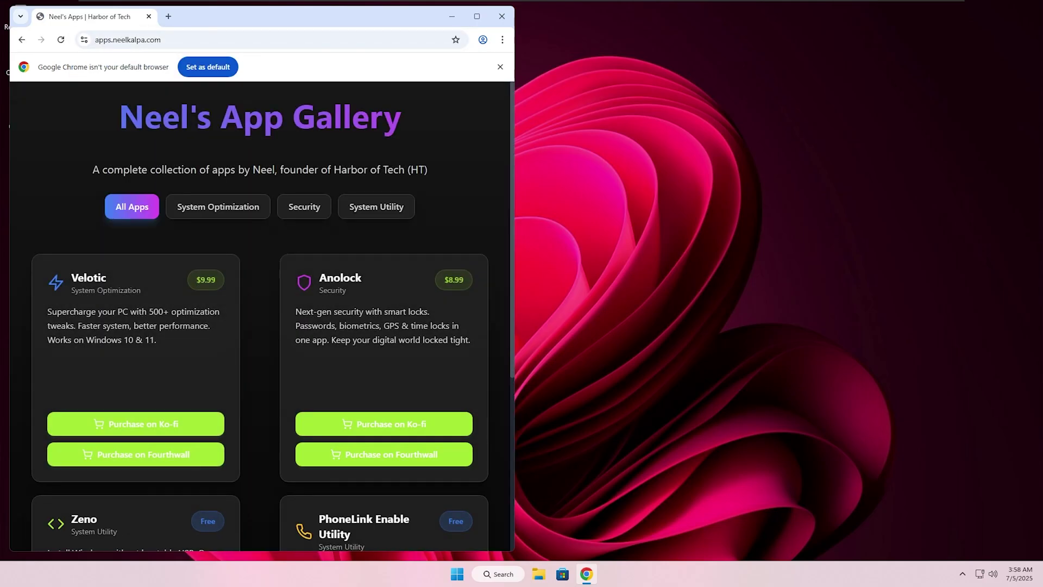
{"action": "left_click", "coordinate": [499, 67]}
{"action": "scroll", "coordinate": [465, 98], "scroll_direction": "down", "scroll_amount": 3}
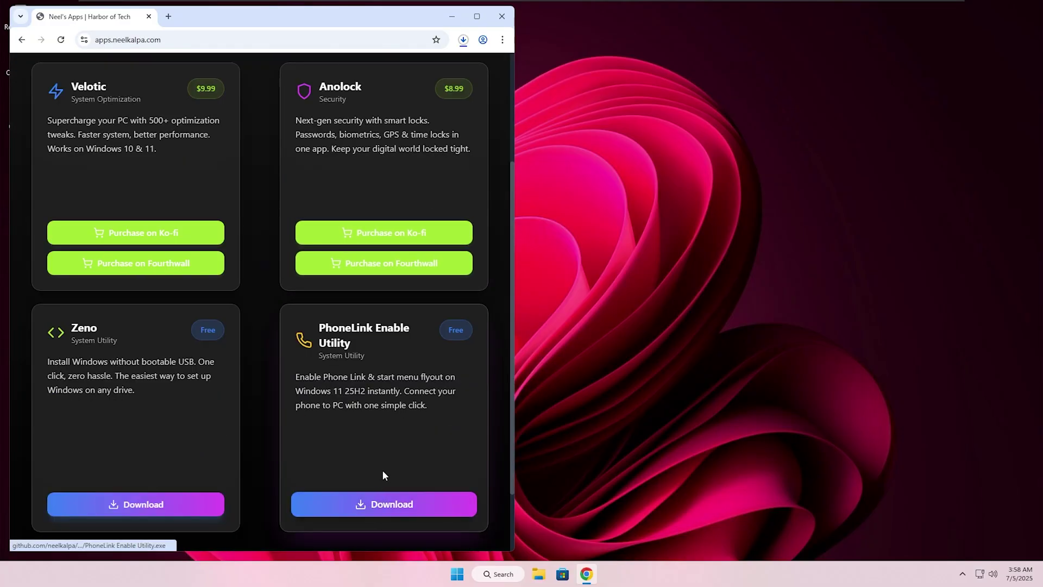
{"action": "left_click", "coordinate": [383, 504]}
Show the downloaded PhoneLink Enable Utility.exe in Downloads and run it
{"action": "left_click", "coordinate": [463, 39]}
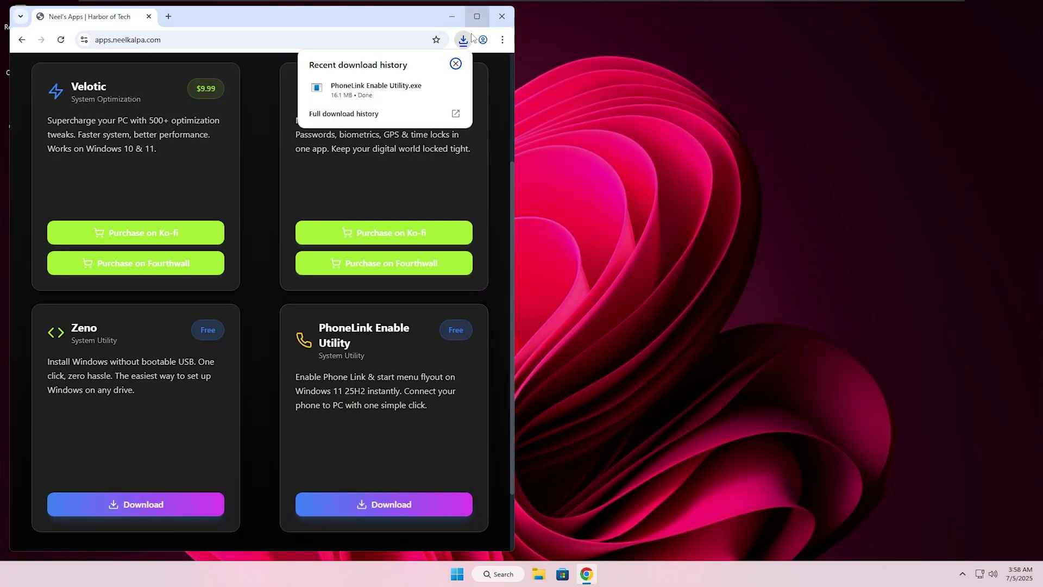
{"action": "left_click", "coordinate": [395, 92]}
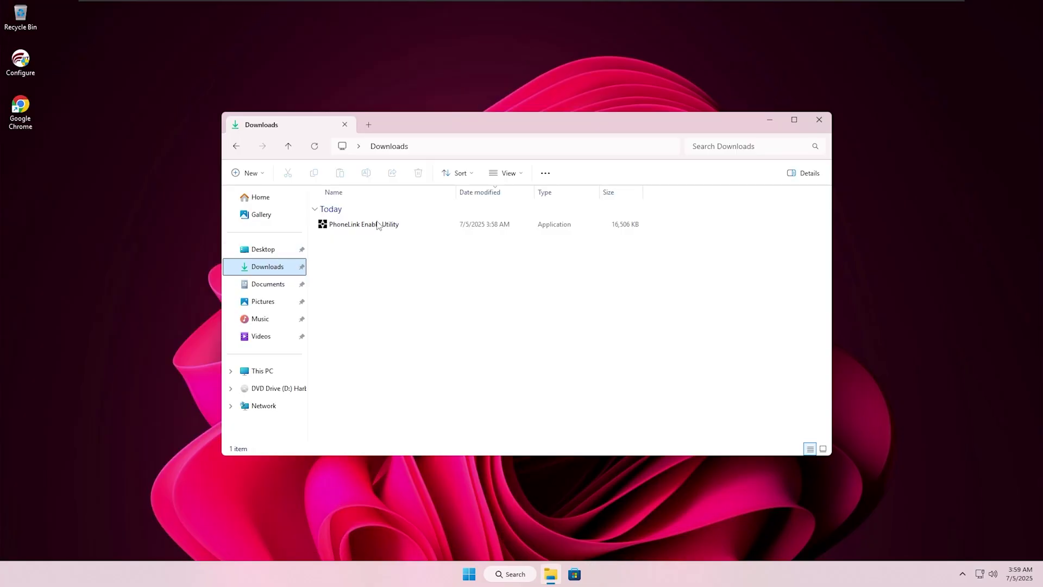
{"action": "double_click", "coordinate": [383, 224]}
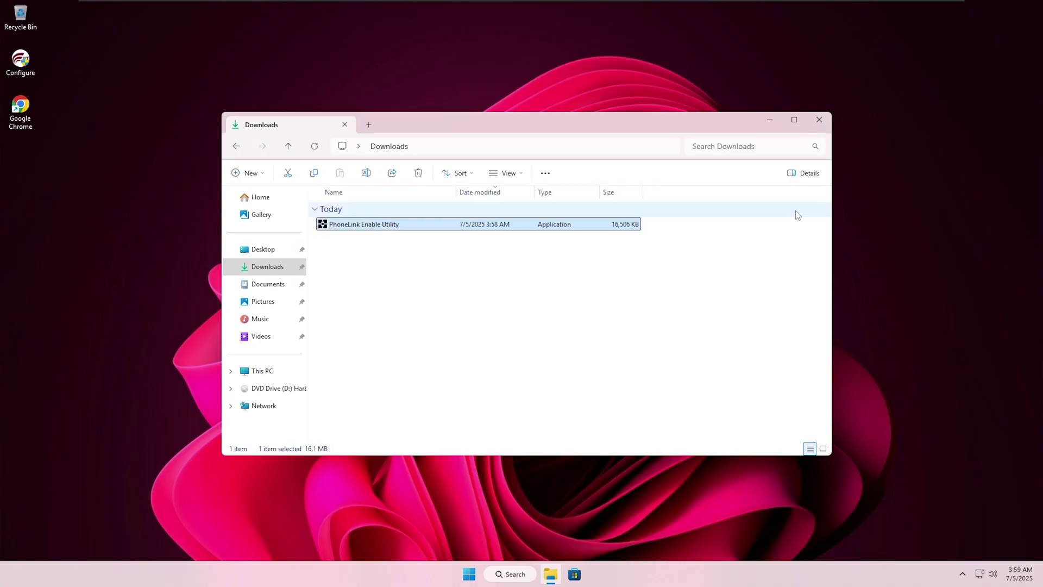
Allow the PhoneLink Enable Utility to make changes and start its Phone Link setup
{"action": "left_click", "coordinate": [819, 120]}
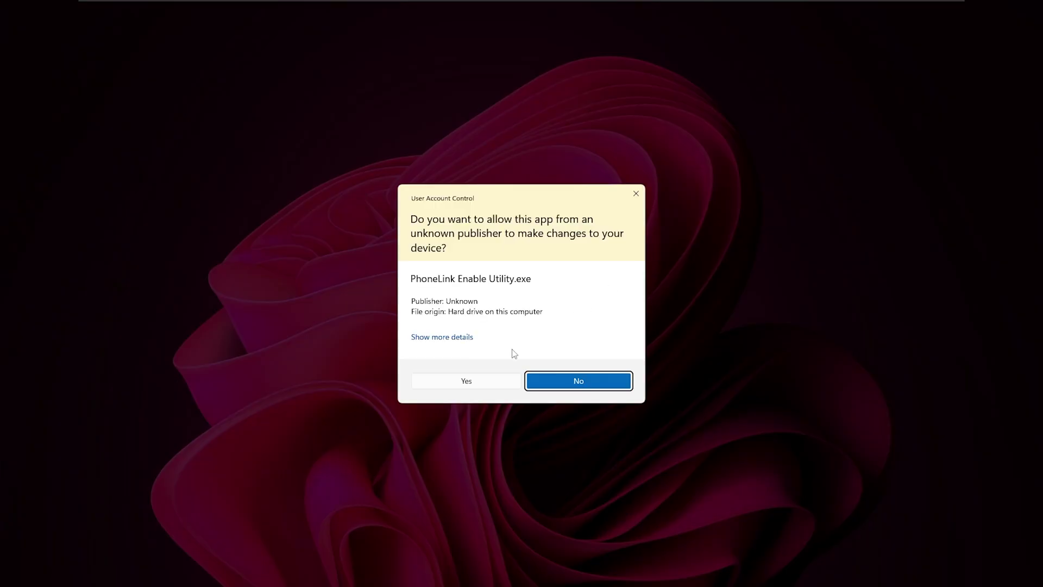
{"action": "left_click", "coordinate": [479, 375]}
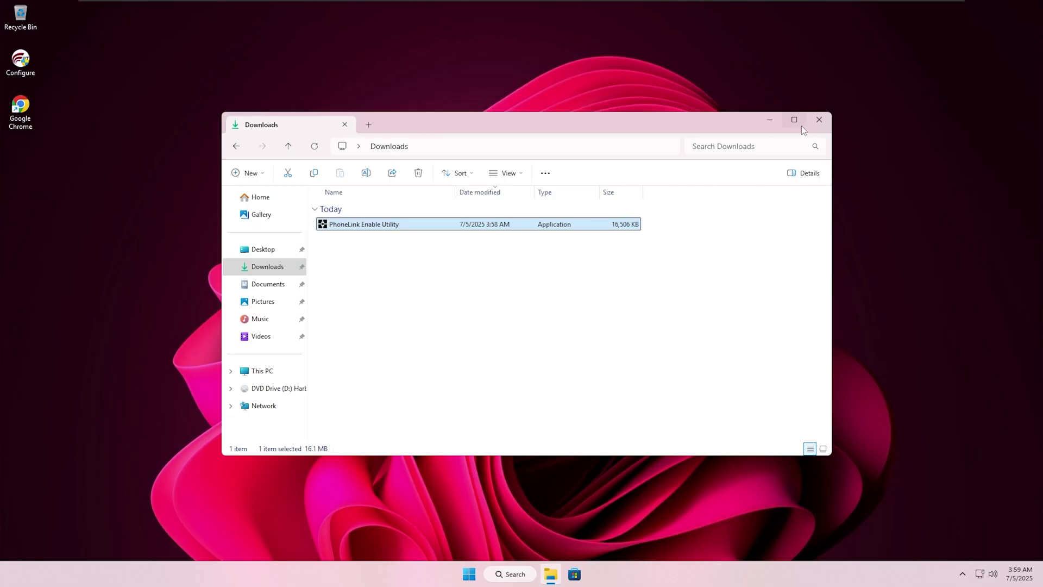
{"action": "left_click", "coordinate": [820, 120]}
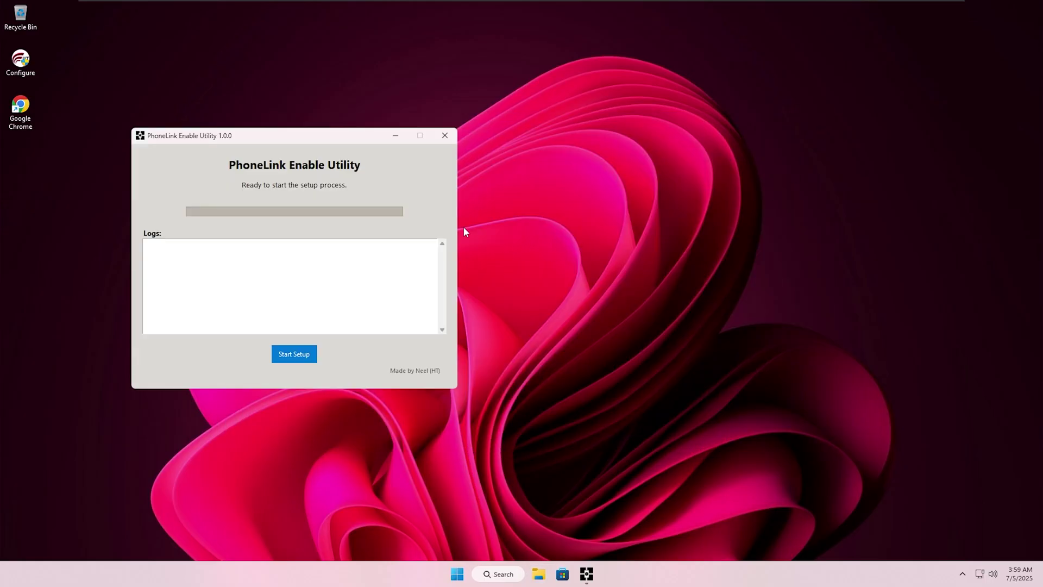
{"action": "left_click", "coordinate": [294, 355]}
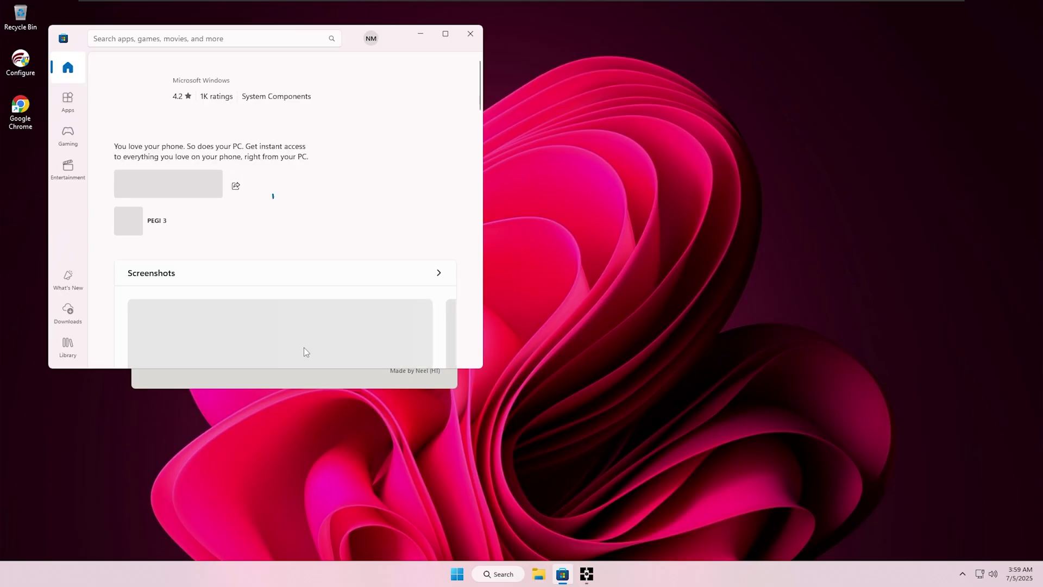
Install Phone Link from the Store, then close the Store and the finished utility
{"action": "left_click", "coordinate": [164, 183]}
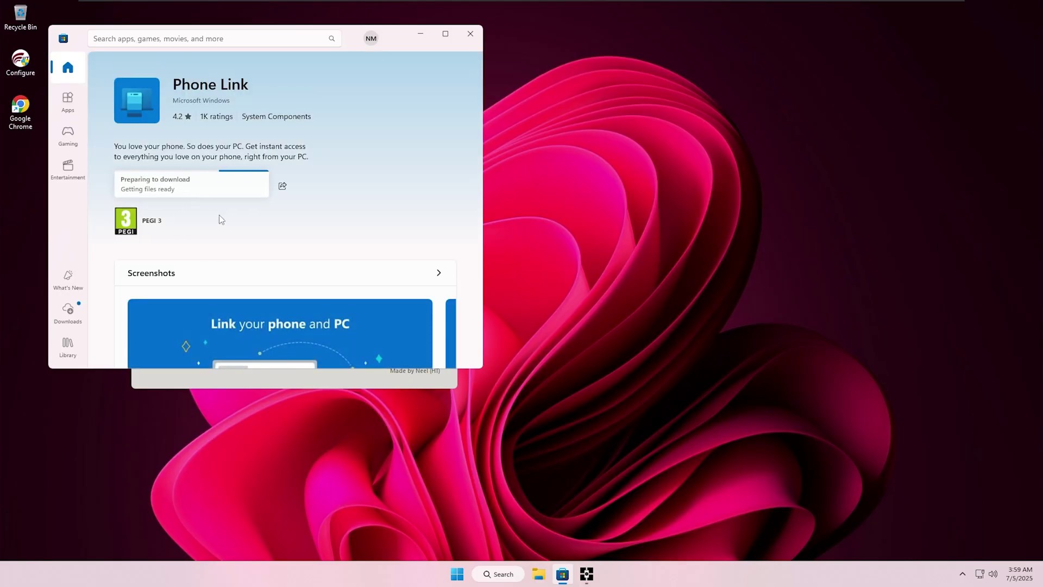
{"action": "left_click", "coordinate": [462, 39]}
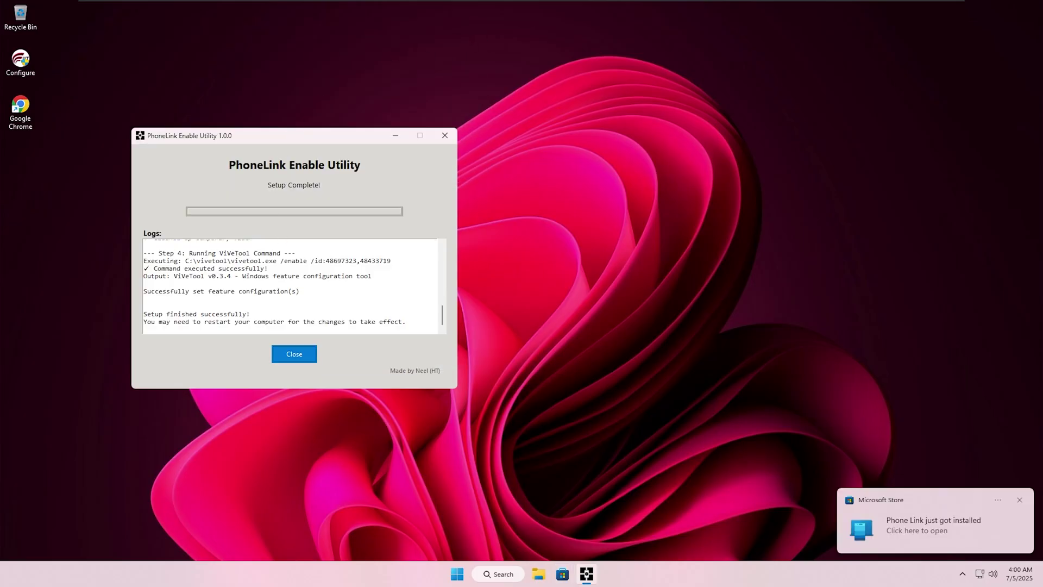
{"action": "left_click", "coordinate": [304, 354]}
Launch Phone Link, continue with the signed-in account, skip phone access, dismiss the tip, and close it
{"action": "left_click", "coordinate": [470, 573]}
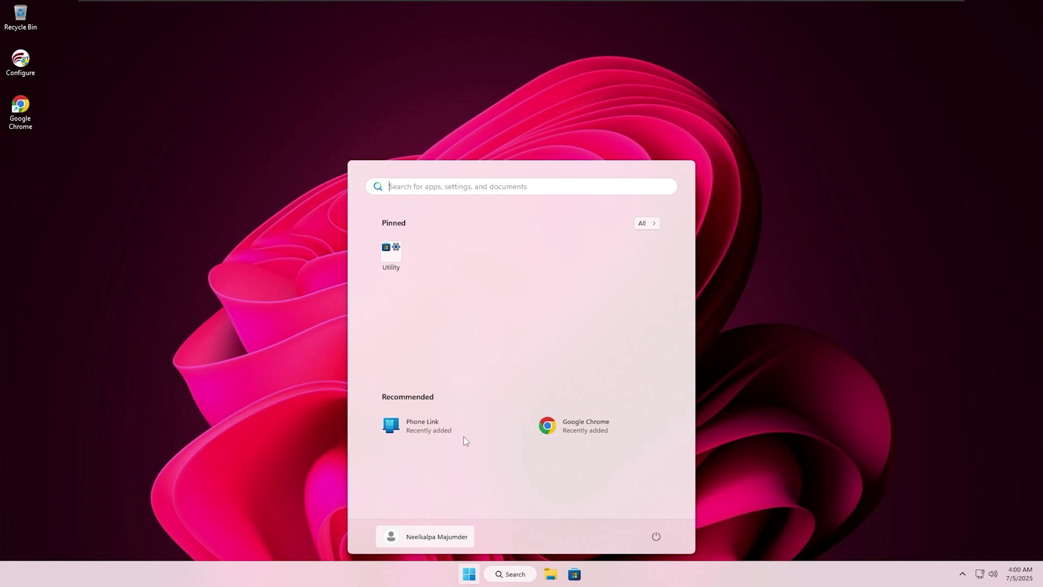
{"action": "left_click", "coordinate": [445, 428]}
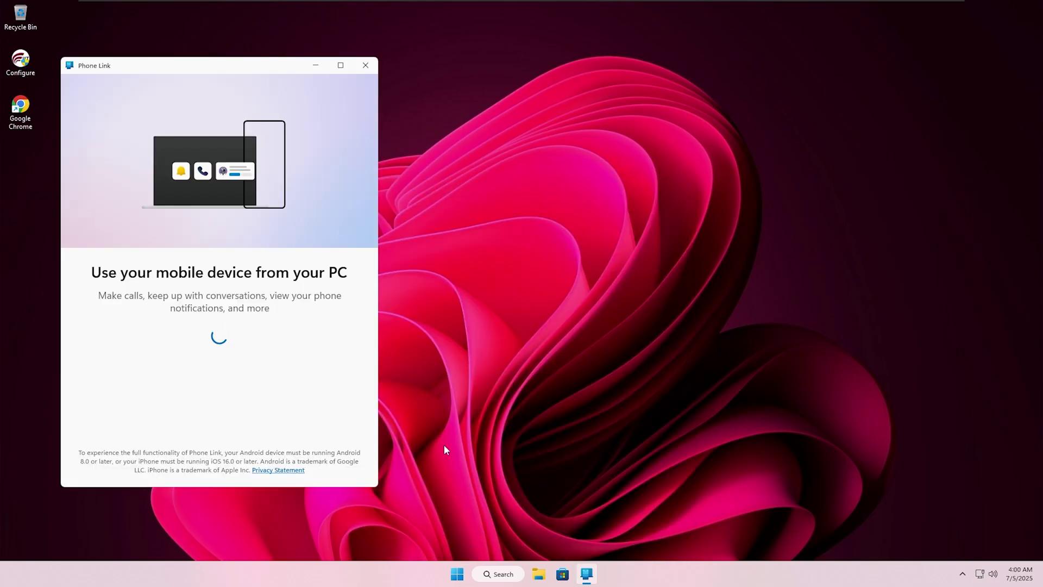
{"action": "left_click", "coordinate": [325, 471]}
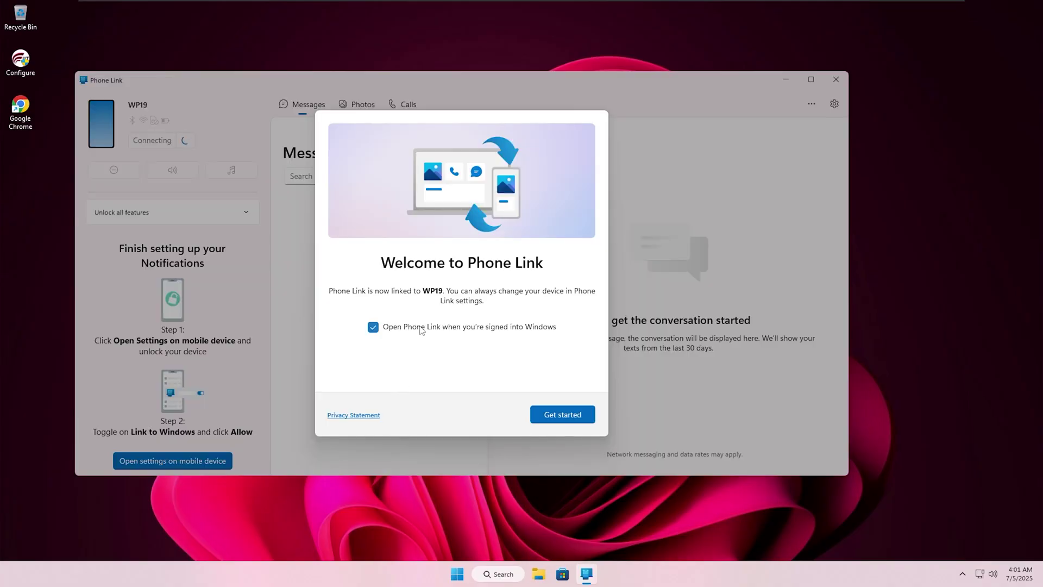
{"action": "left_click", "coordinate": [543, 414]}
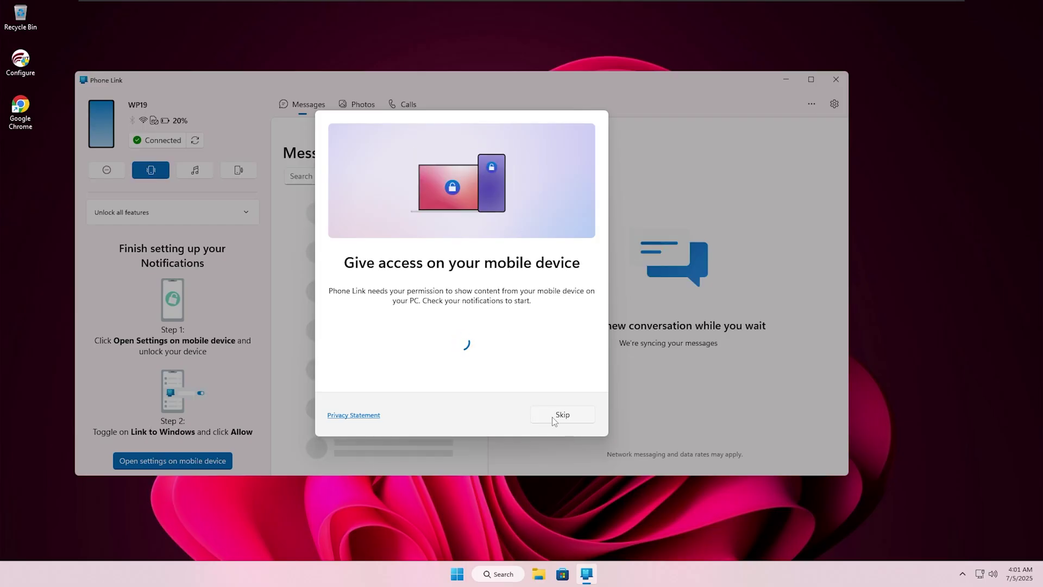
{"action": "left_click", "coordinate": [552, 416]}
{"action": "left_click", "coordinate": [538, 177]}
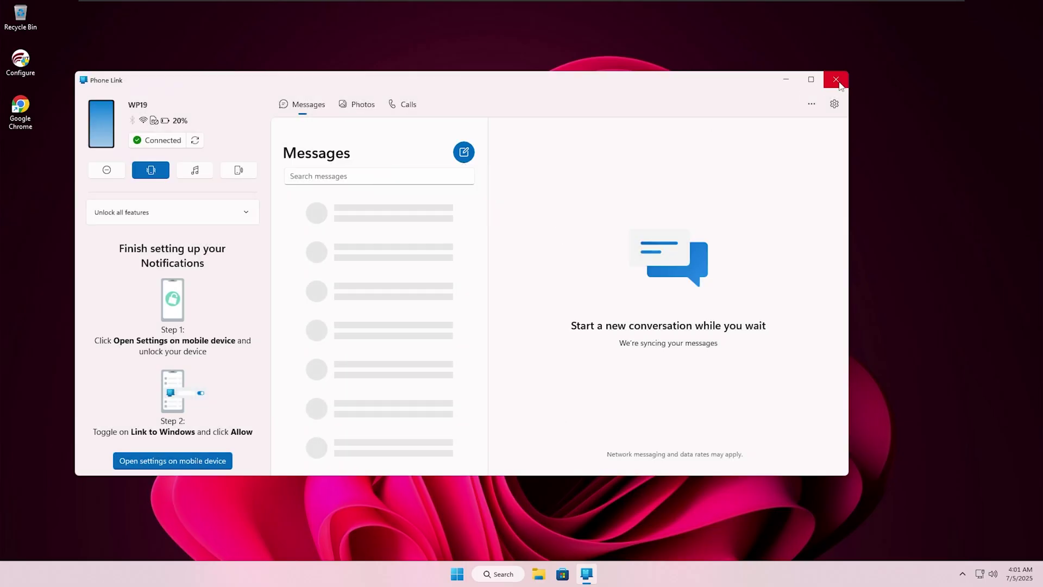
{"action": "left_click", "coordinate": [837, 80]}
{"action": "left_click", "coordinate": [476, 575]}
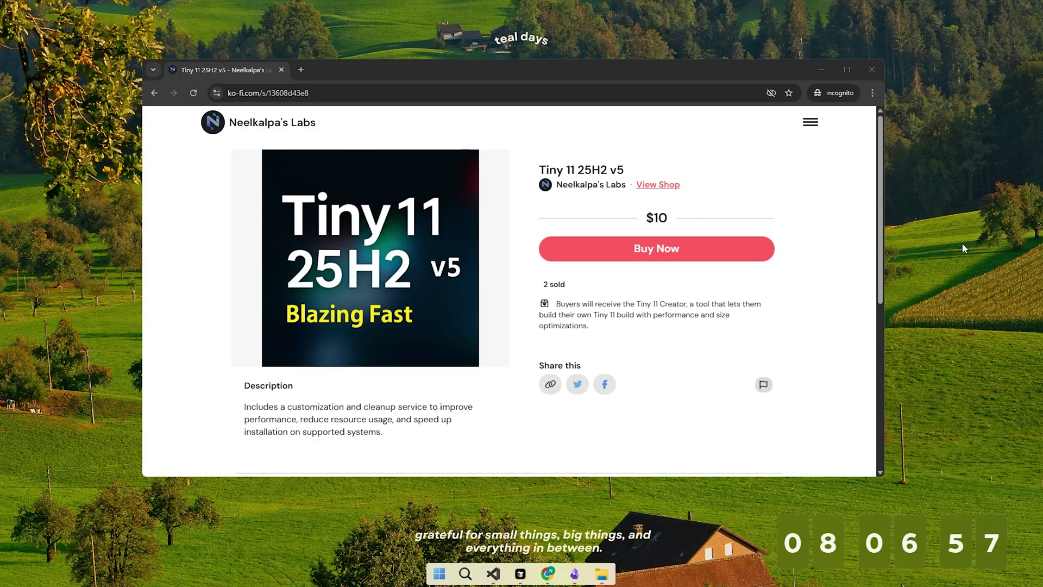
Start buying Tiny 11 25H2 v5 and apply the promotion discount code
{"action": "left_click", "coordinate": [655, 249]}
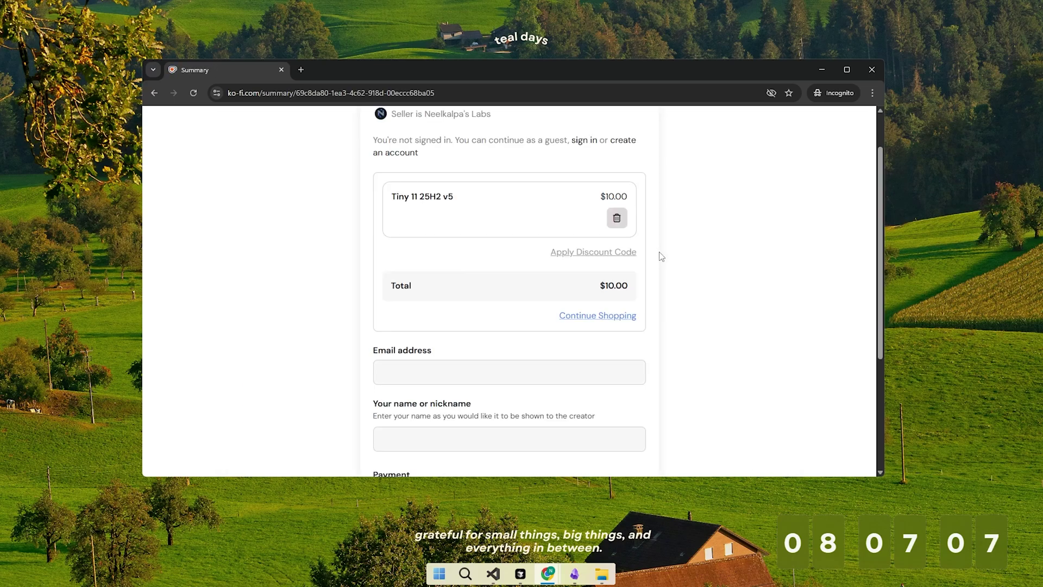
{"action": "left_click", "coordinate": [629, 251]}
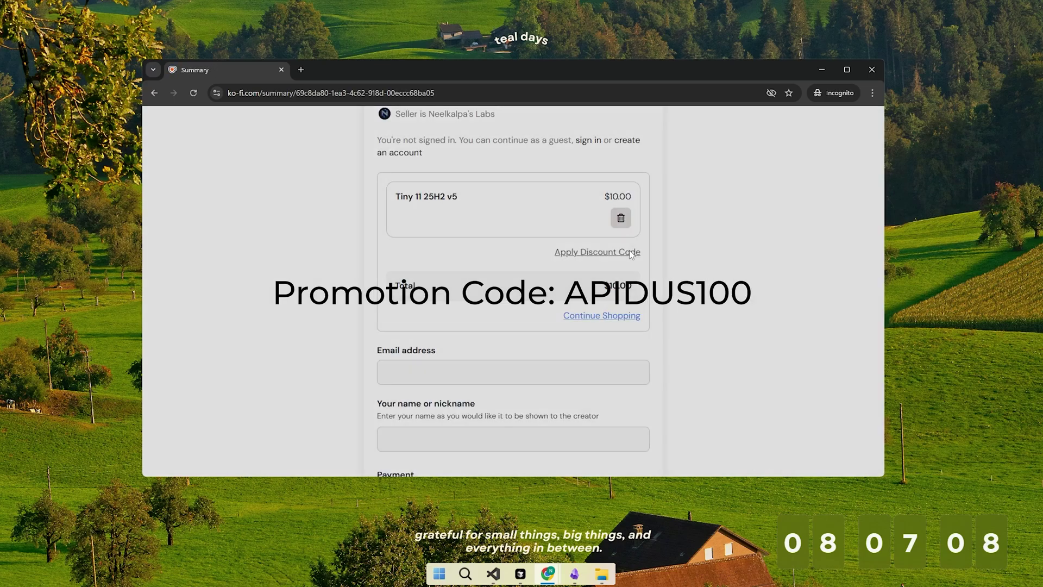
{"action": "left_click", "coordinate": [506, 173]}
{"action": "type", "text": "APIDUS100"}
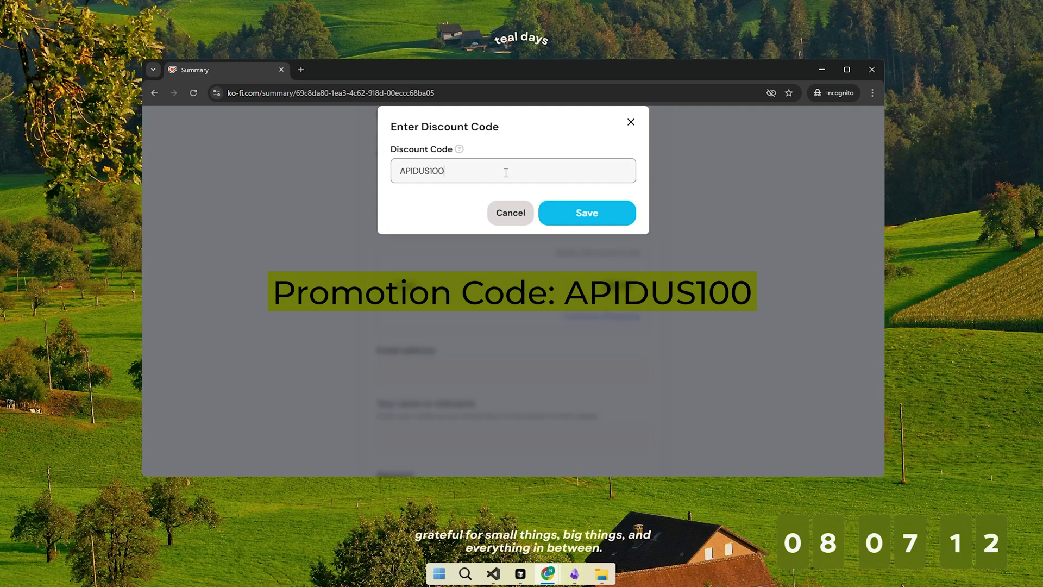
{"action": "left_click", "coordinate": [571, 215]}
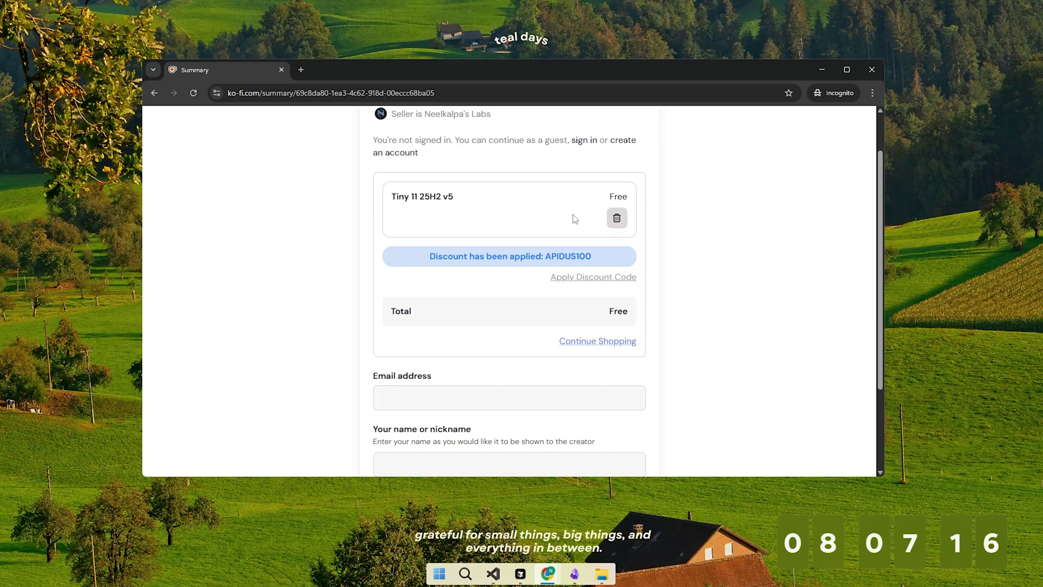
Enter the buyer's e-mail and name, complete the free $0.00 checkout, and open the purchased items
{"action": "scroll", "coordinate": [575, 219], "scroll_direction": "down", "scroll_amount": 2}
{"action": "left_click", "coordinate": [546, 292]}
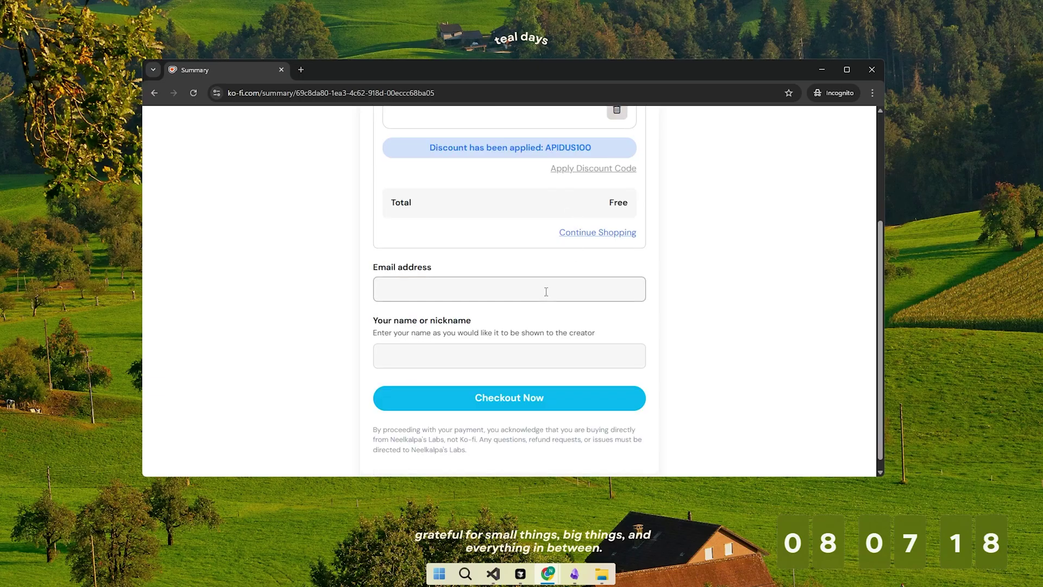
{"action": "left_click", "coordinate": [560, 321]}
{"action": "left_click", "coordinate": [568, 395]}
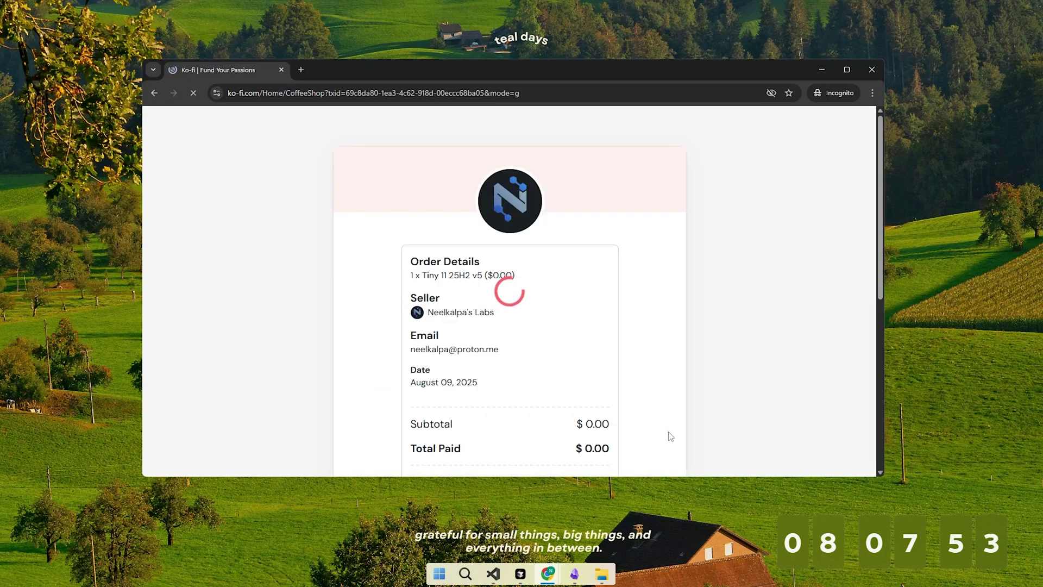
{"action": "scroll", "coordinate": [663, 386], "scroll_direction": "down", "scroll_amount": 3}
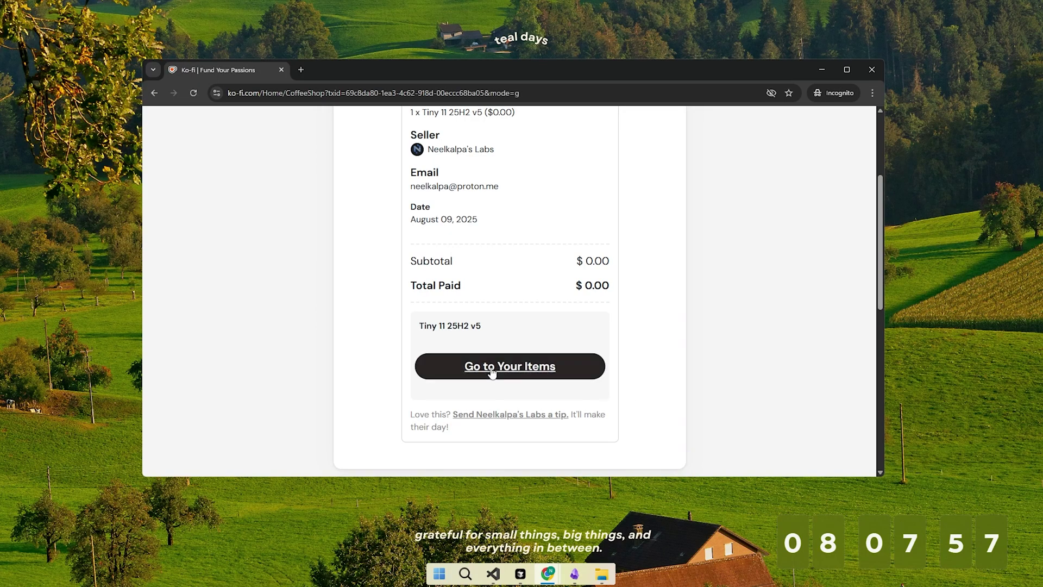
{"action": "left_click", "coordinate": [533, 370]}
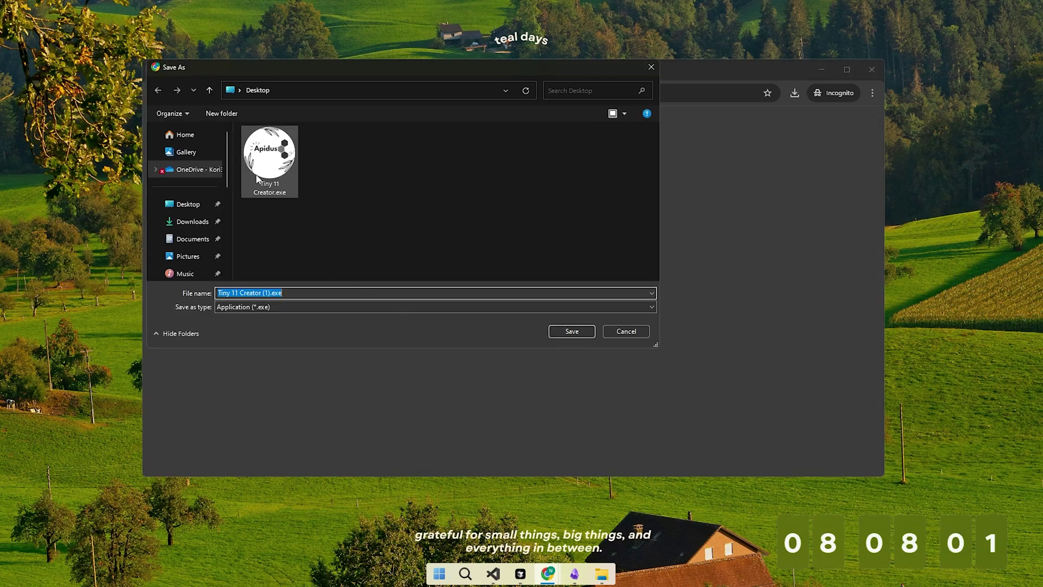
Save Tiny 11 Creator.exe to the Desktop, replacing the existing copy
{"action": "left_click", "coordinate": [270, 159]}
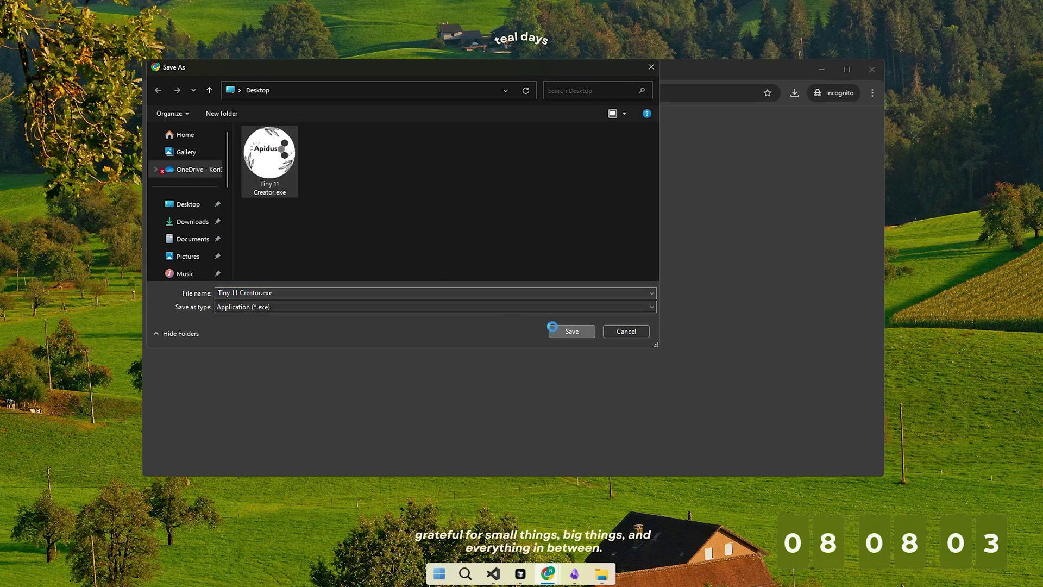
{"action": "left_click", "coordinate": [571, 331]}
{"action": "left_click", "coordinate": [545, 284]}
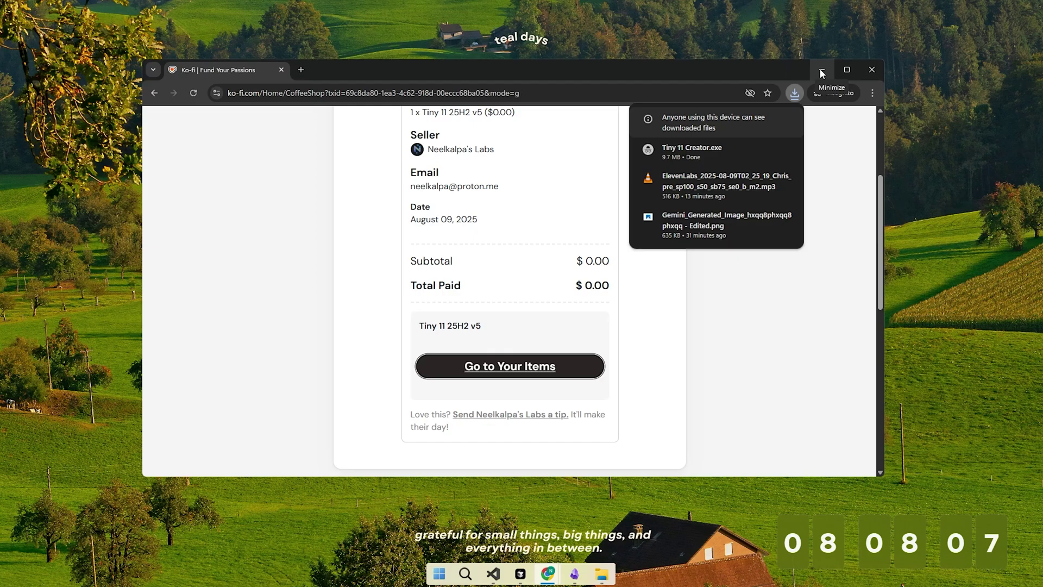
Minimize the browser and run Tiny 11 Creator.exe as administrator
{"action": "left_click", "coordinate": [821, 71]}
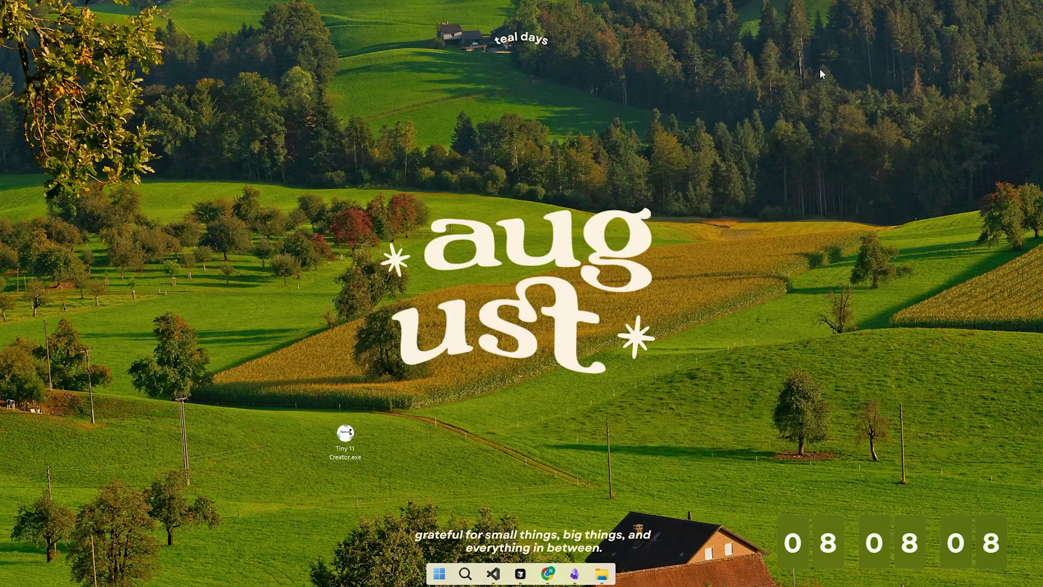
{"action": "right_click", "coordinate": [348, 436]}
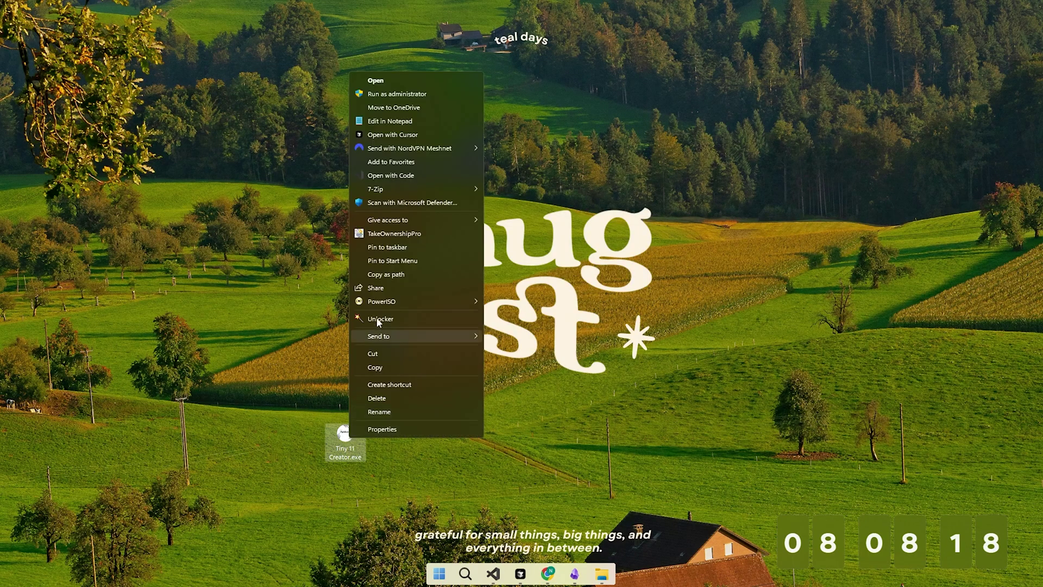
{"action": "left_click", "coordinate": [398, 95]}
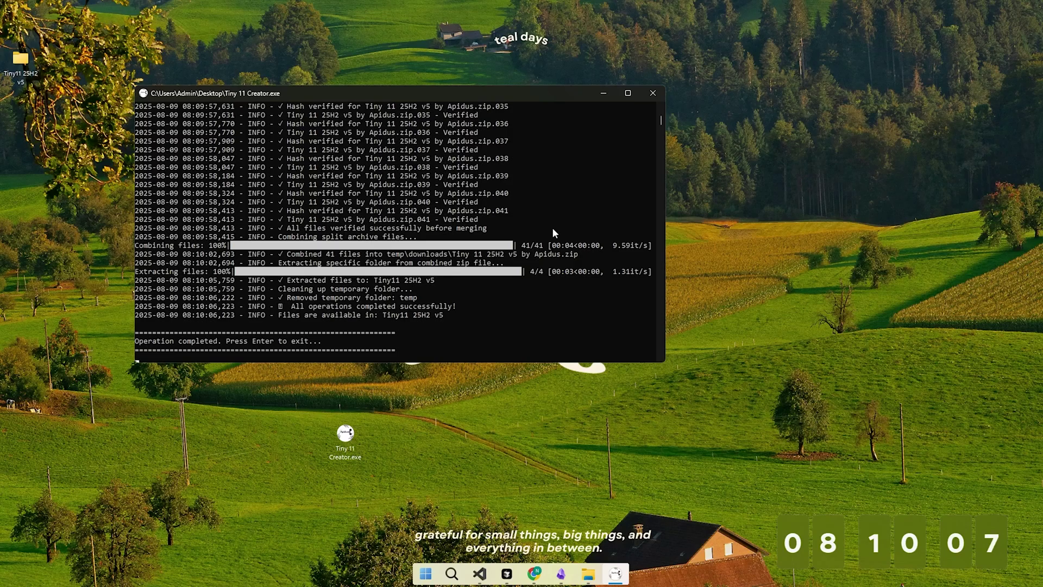
Exit the finished creator console, move the Tiny11 25H2 v5 folder beside the creator, and open it
{"action": "key", "text": "Return"}
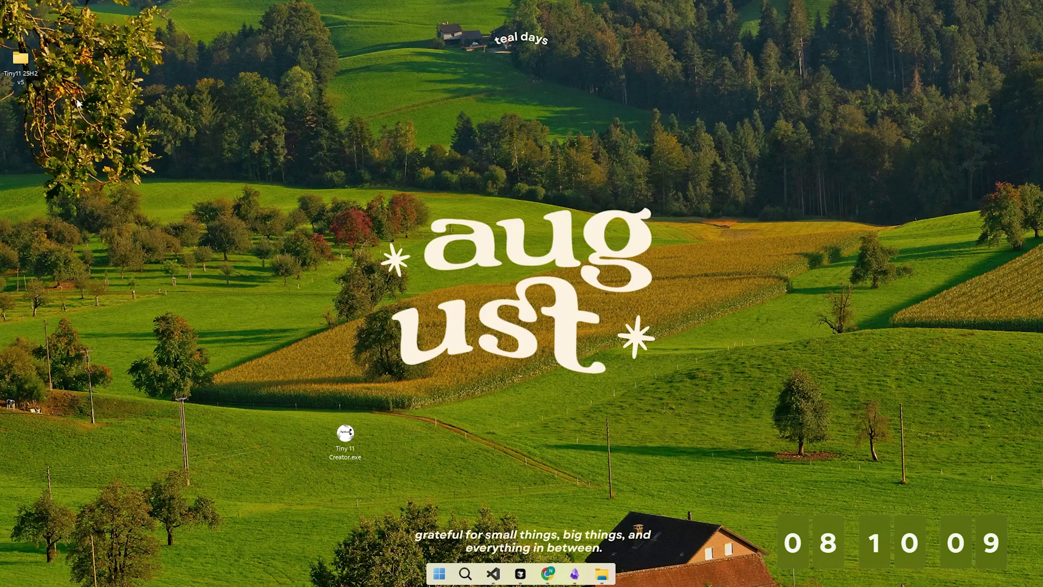
{"action": "left_click_drag", "start_coordinate": [20, 61], "coordinate": [388, 446]}
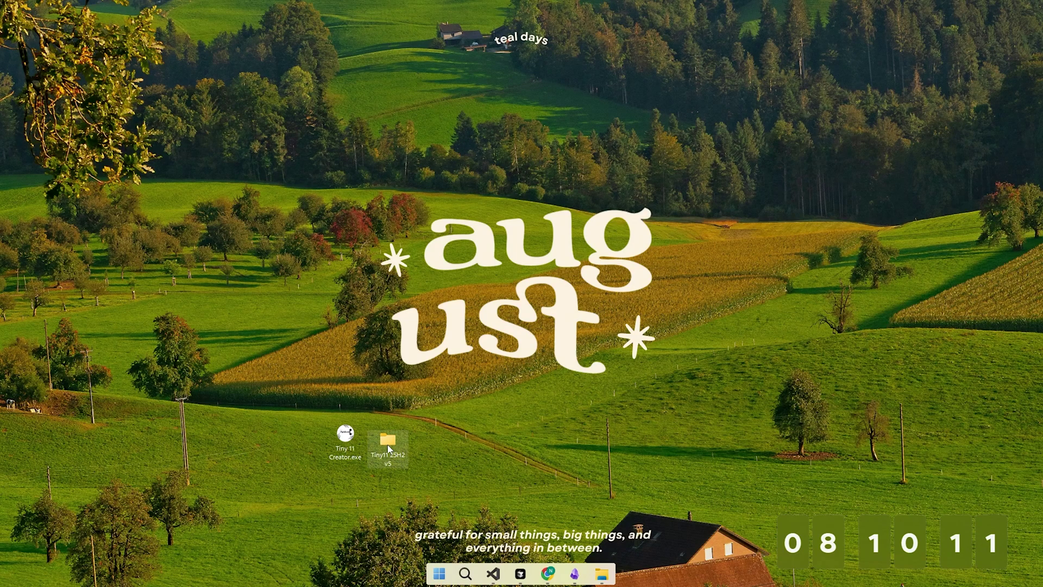
{"action": "double_click", "coordinate": [387, 445]}
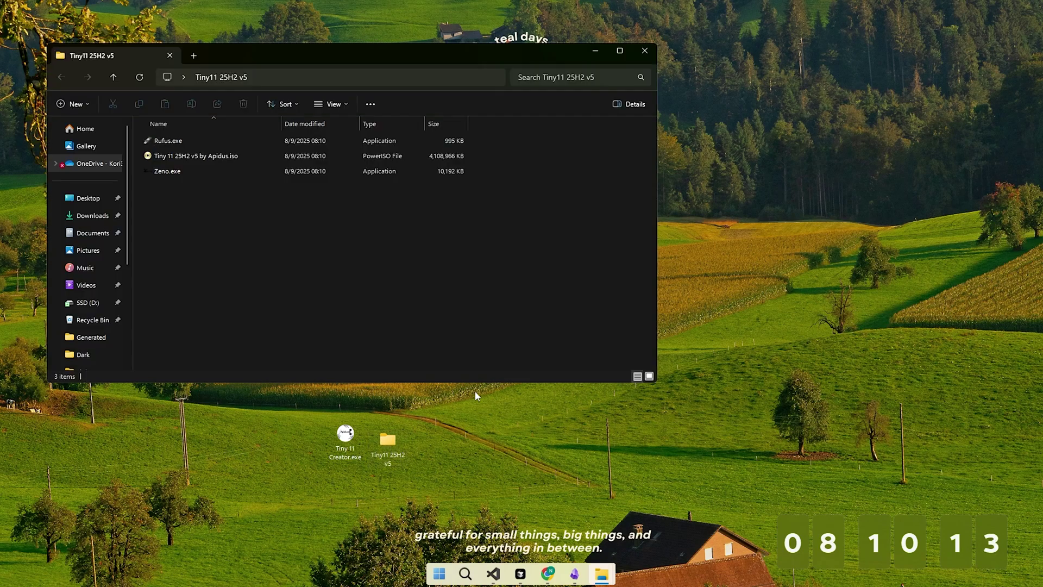